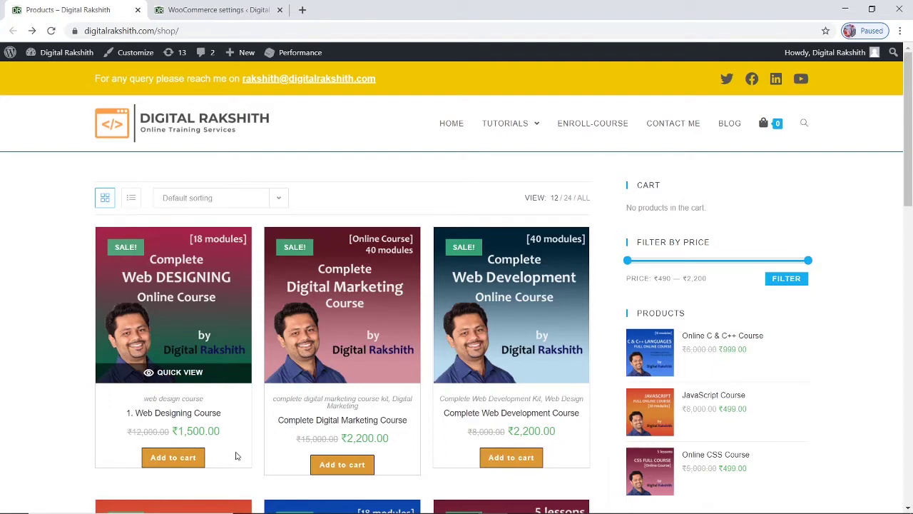
Look through the course products listed on the shop page
{"action": "scroll", "coordinate": [237, 456], "scroll_direction": "down", "scroll_amount": 2}
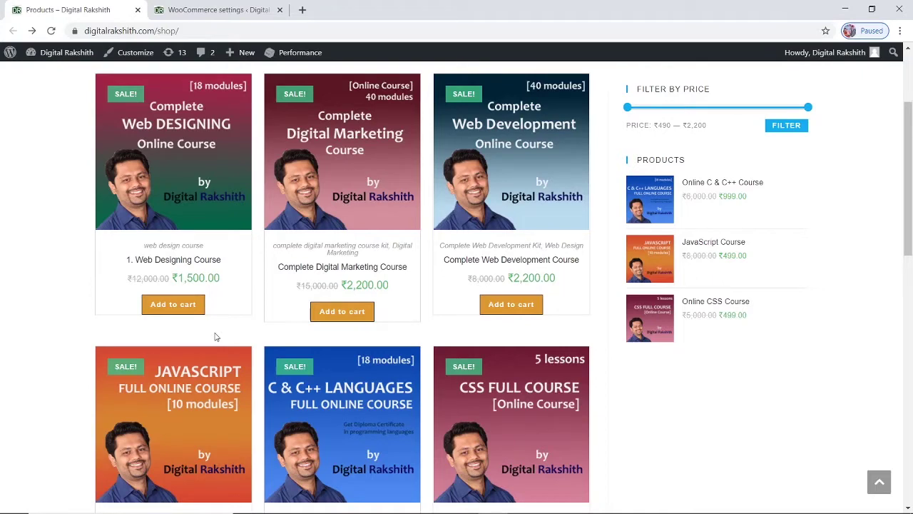
{"action": "scroll", "coordinate": [222, 337], "scroll_direction": "up", "scroll_amount": 2}
{"action": "scroll", "coordinate": [229, 385], "scroll_direction": "down", "scroll_amount": 1}
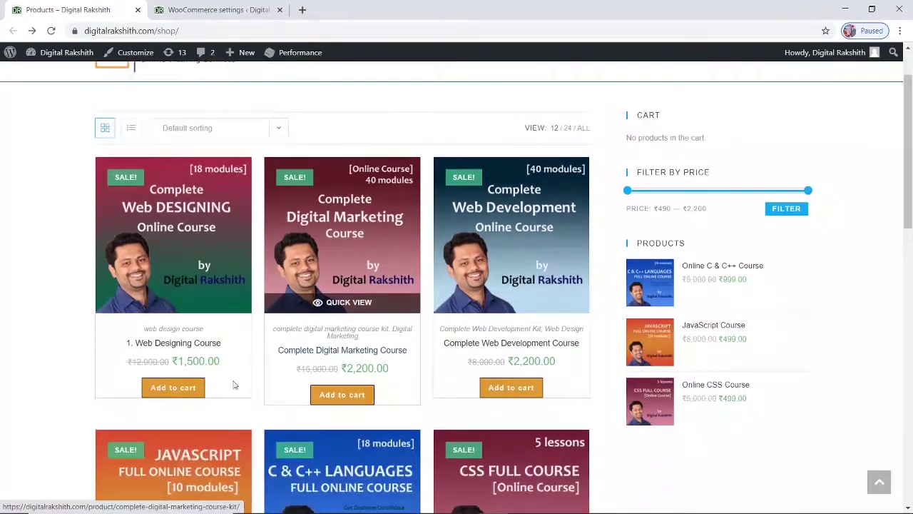
{"action": "scroll", "coordinate": [183, 383], "scroll_direction": "down", "scroll_amount": 5}
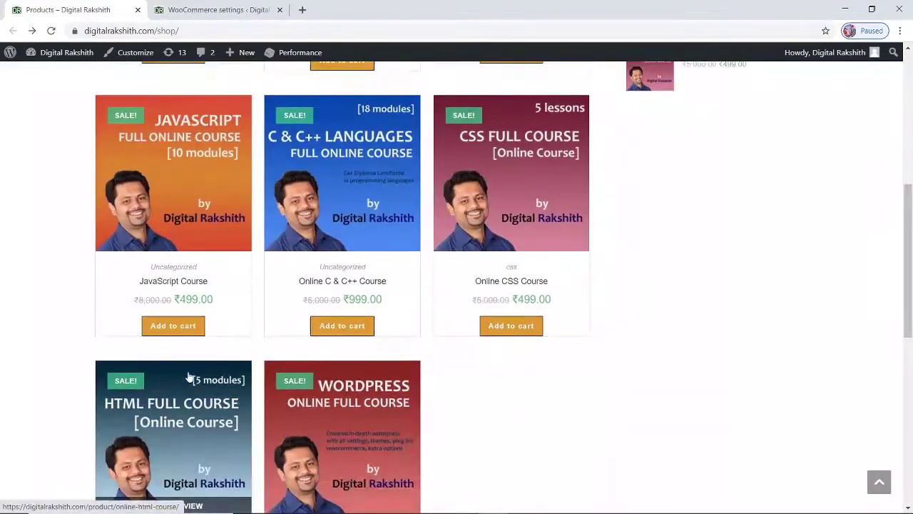
{"action": "scroll", "coordinate": [194, 378], "scroll_direction": "up", "scroll_amount": 4}
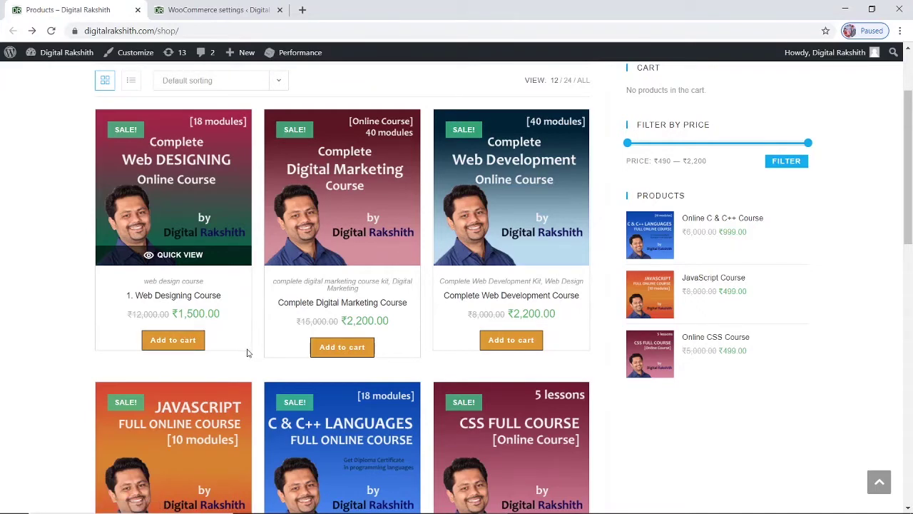
{"action": "scroll", "coordinate": [325, 292], "scroll_direction": "up", "scroll_amount": 2}
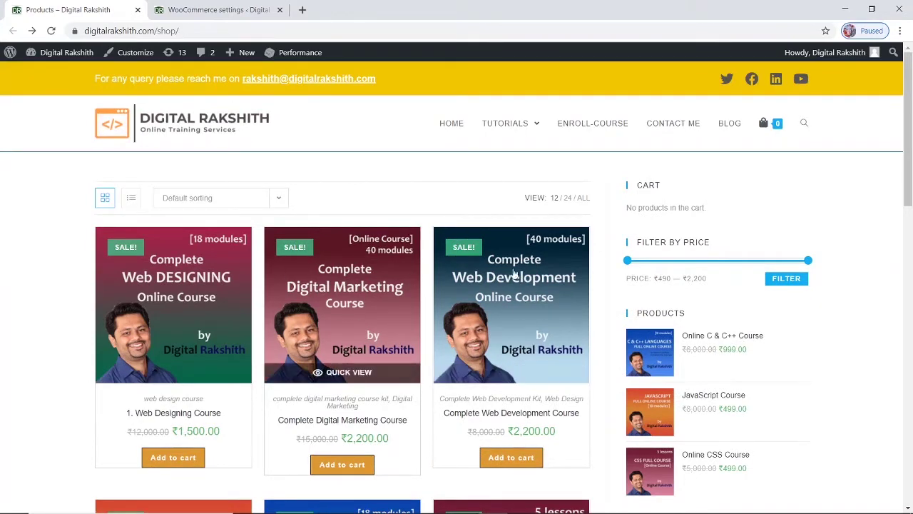
{"action": "scroll", "coordinate": [566, 333], "scroll_direction": "down", "scroll_amount": 2}
{"action": "scroll", "coordinate": [346, 249], "scroll_direction": "up", "scroll_amount": 2}
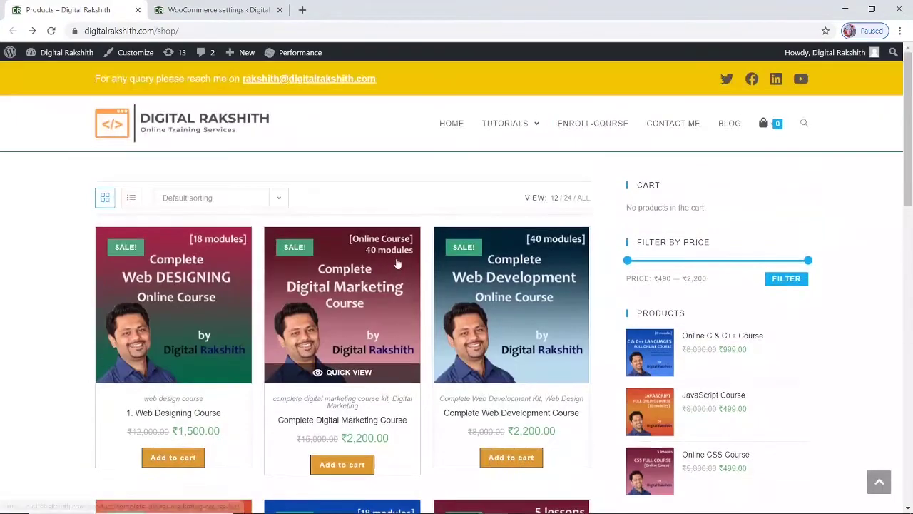
{"action": "scroll", "coordinate": [334, 262], "scroll_direction": "down", "scroll_amount": 2}
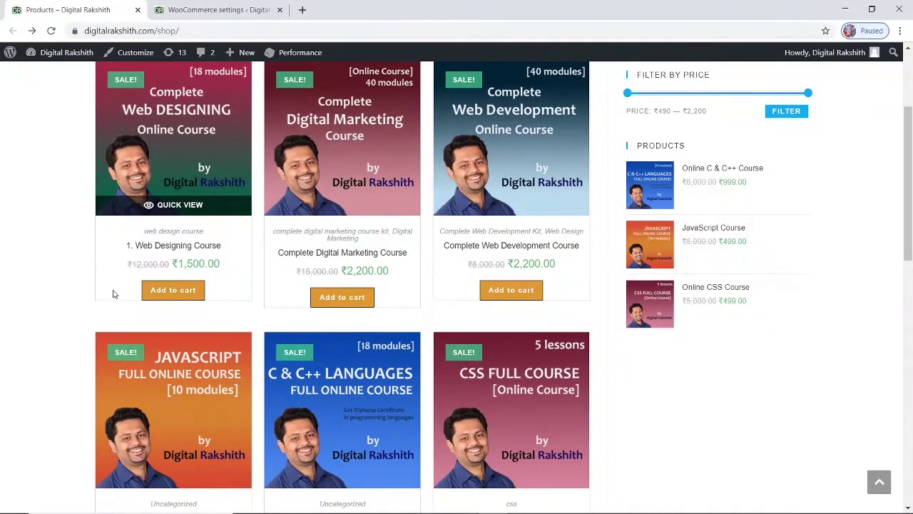
{"action": "scroll", "coordinate": [171, 289], "scroll_direction": "up", "scroll_amount": 2}
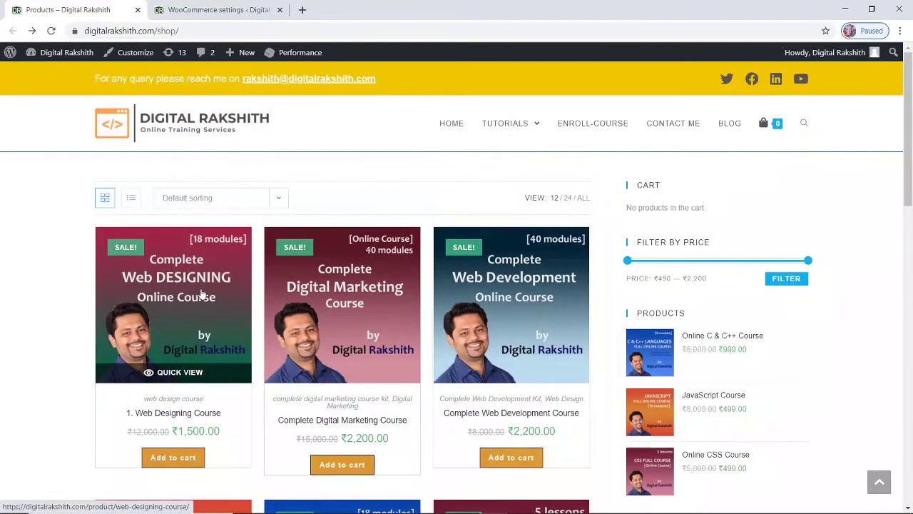
Add the 1. Web Designing Course to the cart and proceed through the cart page to checkout
{"action": "scroll", "coordinate": [179, 342], "scroll_direction": "down", "scroll_amount": 1}
{"action": "left_click", "coordinate": [177, 386]}
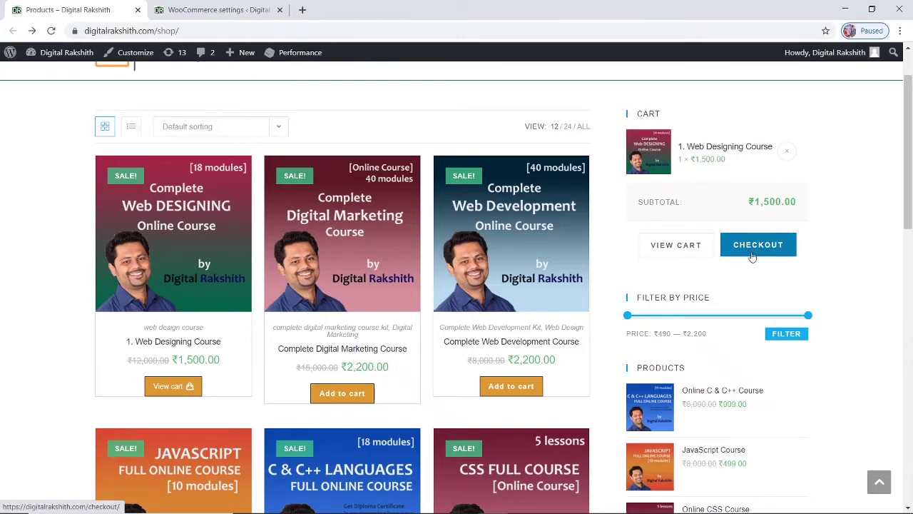
{"action": "left_click", "coordinate": [173, 391]}
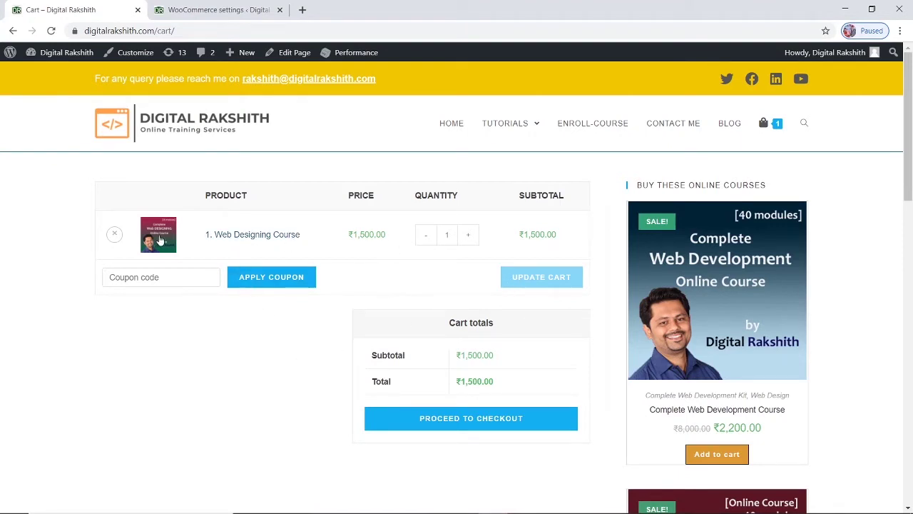
{"action": "left_click", "coordinate": [484, 422]}
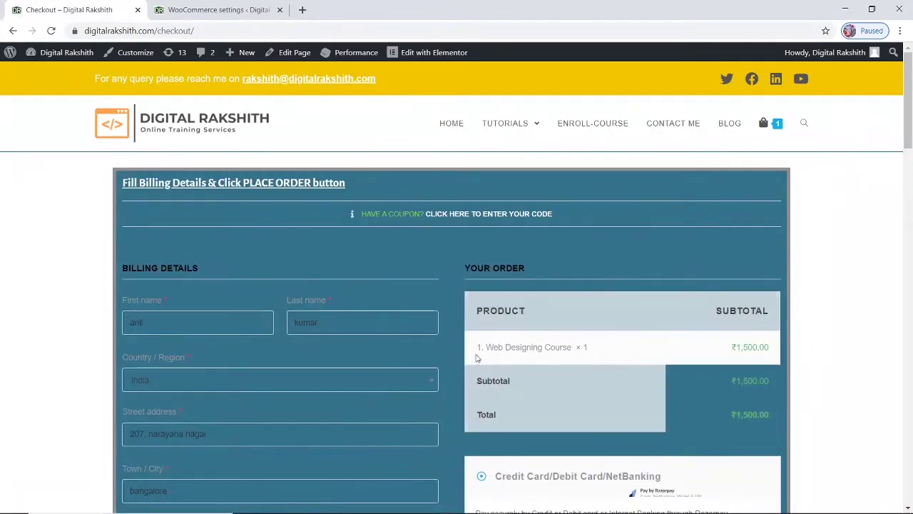
Examine the checkout page's billing details form, order summary and payment option
{"action": "scroll", "coordinate": [511, 371], "scroll_direction": "down", "scroll_amount": 4}
{"action": "scroll", "coordinate": [510, 371], "scroll_direction": "up", "scroll_amount": 3}
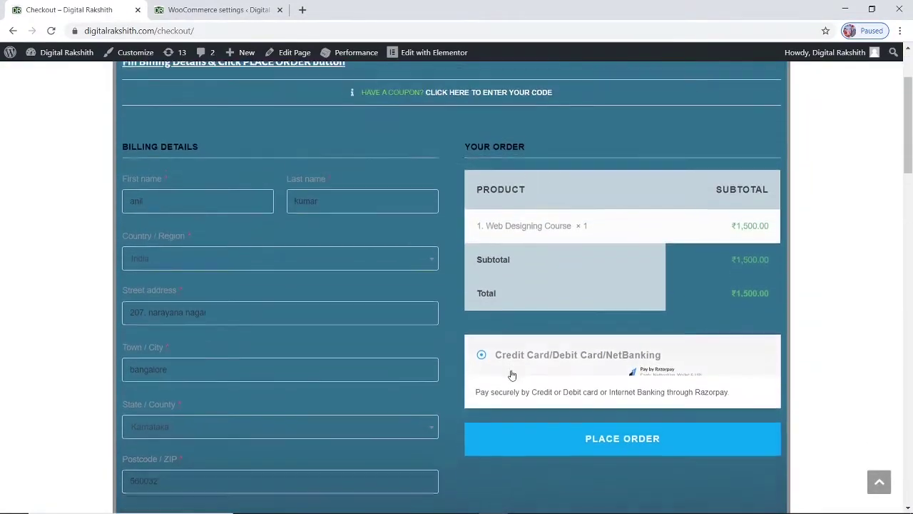
{"action": "scroll", "coordinate": [511, 374], "scroll_direction": "down", "scroll_amount": 2}
{"action": "scroll", "coordinate": [510, 375], "scroll_direction": "up", "scroll_amount": 4}
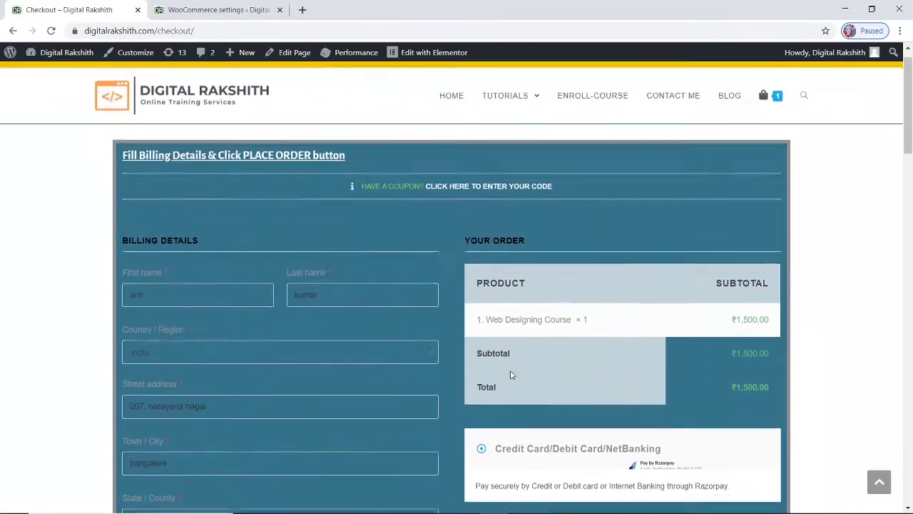
{"action": "scroll", "coordinate": [511, 375], "scroll_direction": "down", "scroll_amount": 2}
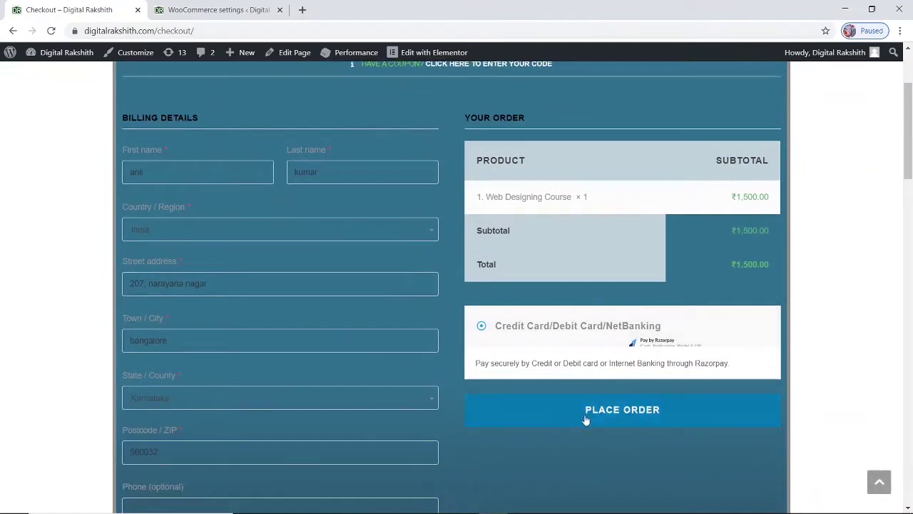
{"action": "scroll", "coordinate": [401, 314], "scroll_direction": "up", "scroll_amount": 2}
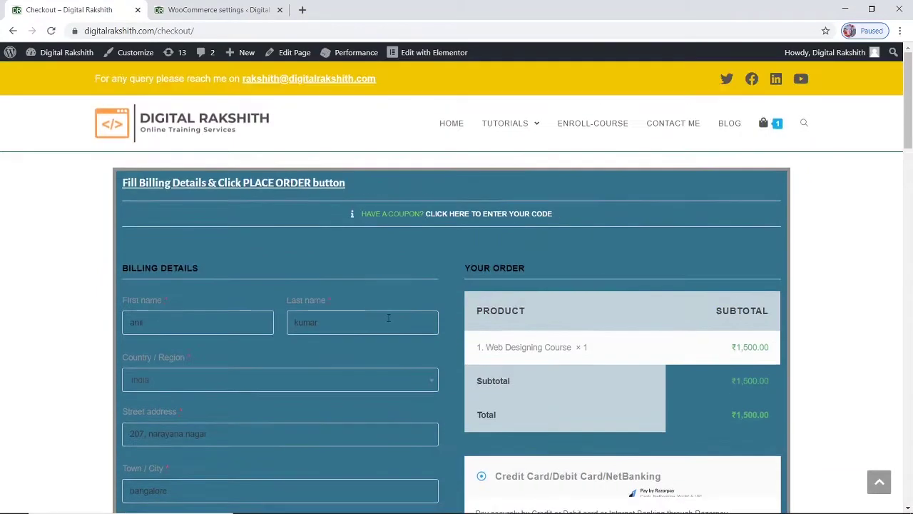
{"action": "scroll", "coordinate": [391, 329], "scroll_direction": "down", "scroll_amount": 2}
{"action": "scroll", "coordinate": [391, 331], "scroll_direction": "up", "scroll_amount": 2}
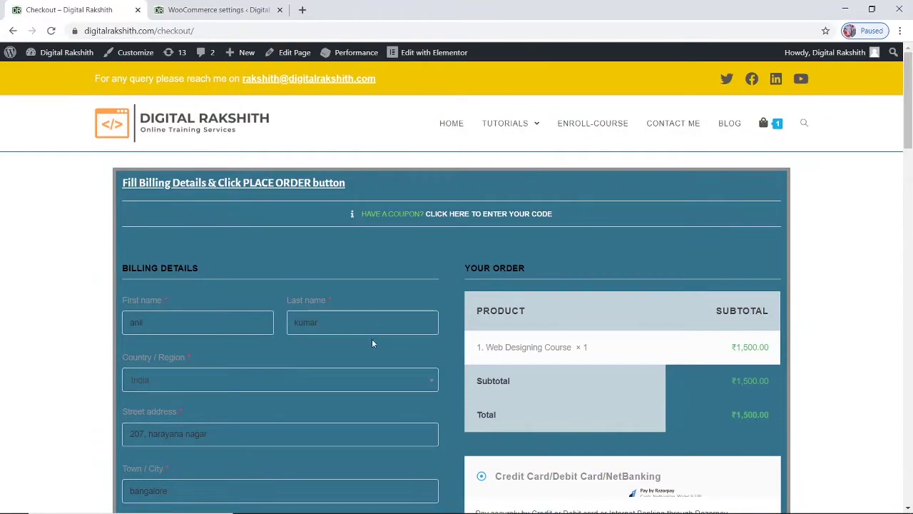
{"action": "scroll", "coordinate": [372, 343], "scroll_direction": "down", "scroll_amount": 3}
{"action": "scroll", "coordinate": [540, 367], "scroll_direction": "up", "scroll_amount": 3}
{"action": "scroll", "coordinate": [539, 366], "scroll_direction": "down", "scroll_amount": 3}
{"action": "scroll", "coordinate": [538, 365], "scroll_direction": "up", "scroll_amount": 3}
Look at the add to cart behaviour options in the WooCommerce product settings
{"action": "left_click", "coordinate": [202, 13]}
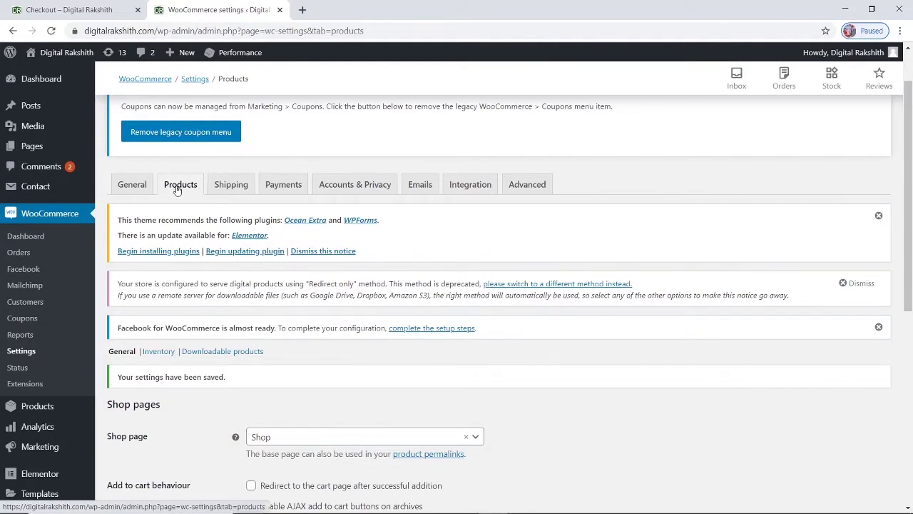
{"action": "scroll", "coordinate": [289, 350], "scroll_direction": "down", "scroll_amount": 2}
{"action": "scroll", "coordinate": [281, 374], "scroll_direction": "down", "scroll_amount": 1}
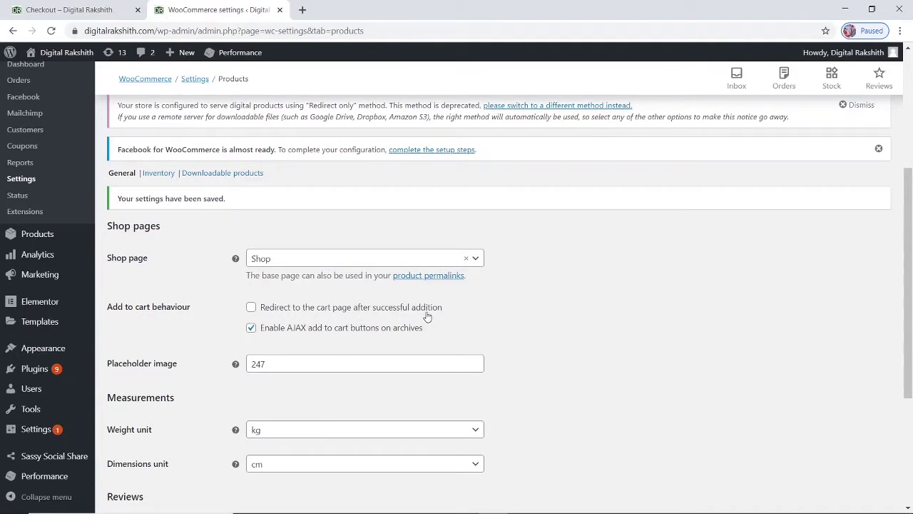
Go back to the shop page, reload it and add the 1. Web Designing Course to the cart again
{"action": "left_click", "coordinate": [100, 9]}
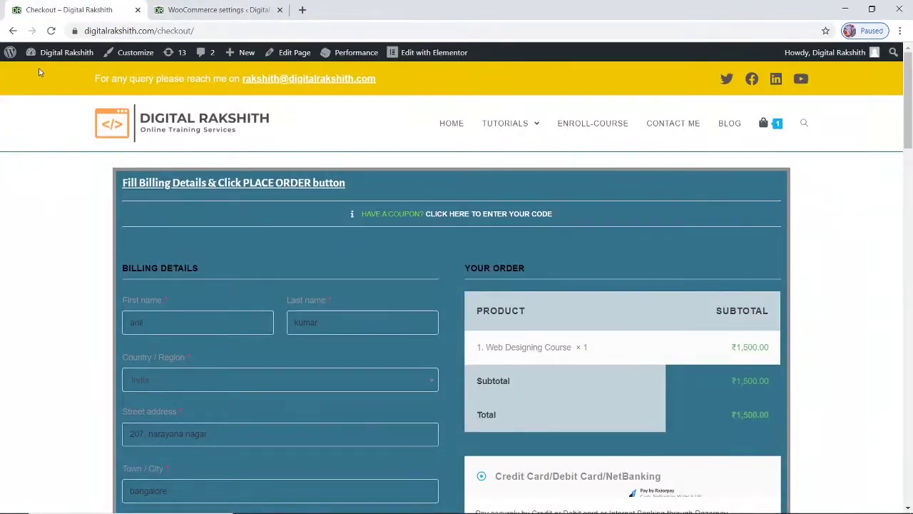
{"action": "left_click", "coordinate": [13, 31]}
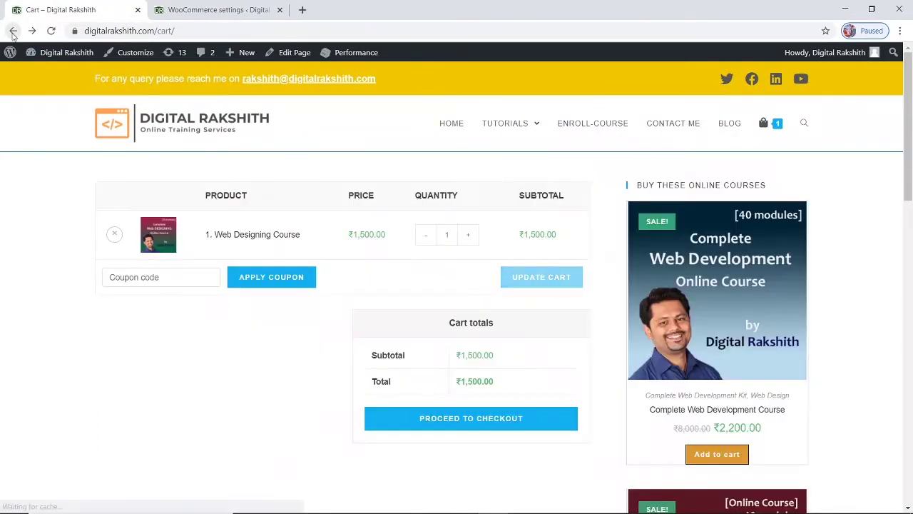
{"action": "left_click", "coordinate": [14, 31]}
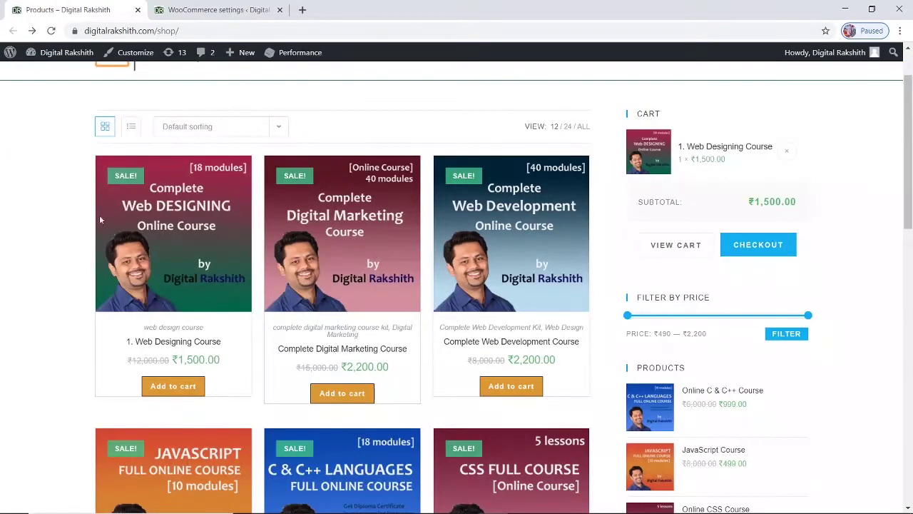
{"action": "left_click", "coordinate": [52, 31]}
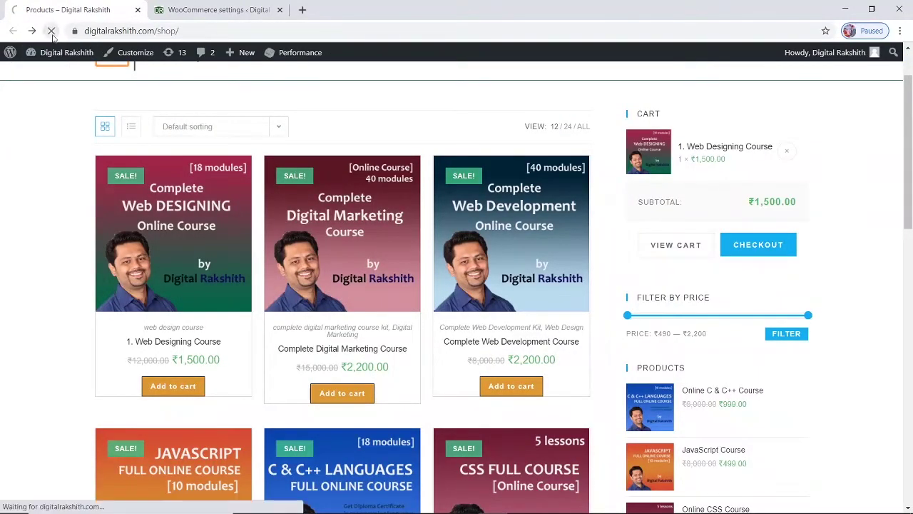
{"action": "left_click", "coordinate": [177, 391]}
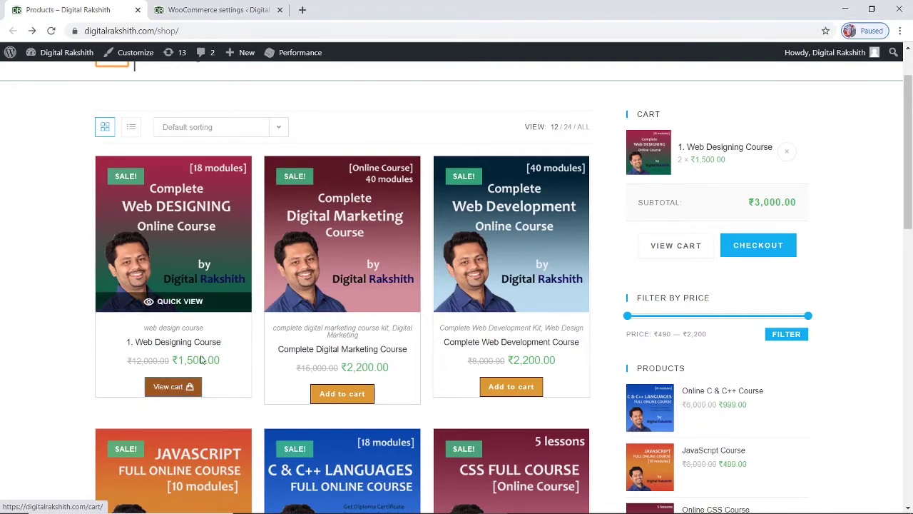
Enable redirecting to the cart page after successful addition in the WooCommerce product settings and save the changes
{"action": "left_click", "coordinate": [214, 10]}
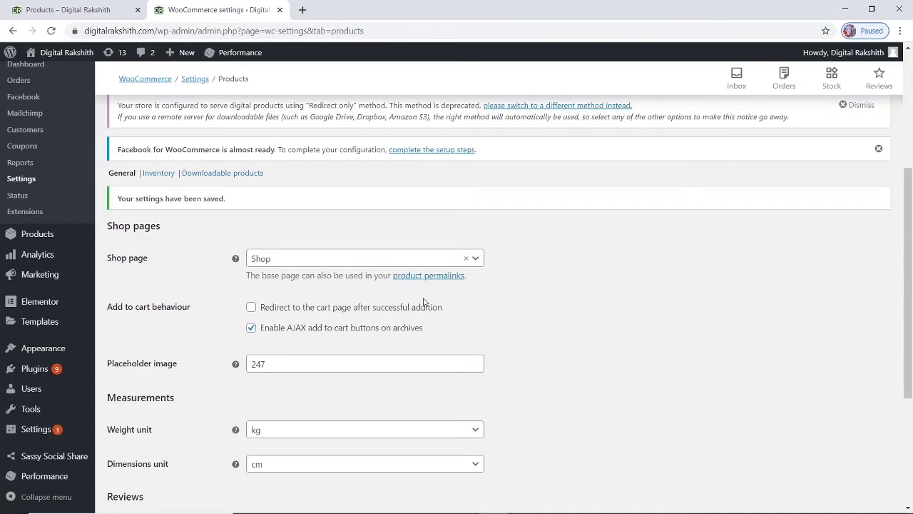
{"action": "left_click", "coordinate": [107, 10]}
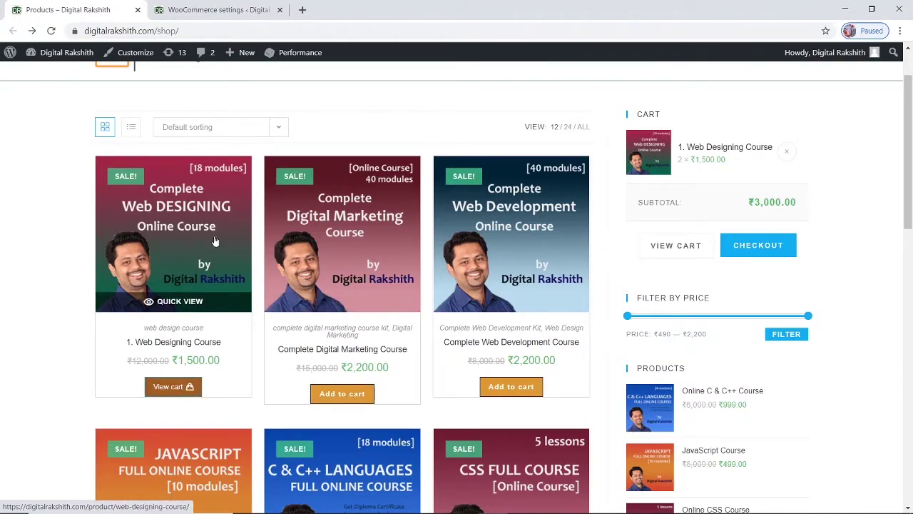
{"action": "left_click", "coordinate": [225, 10]}
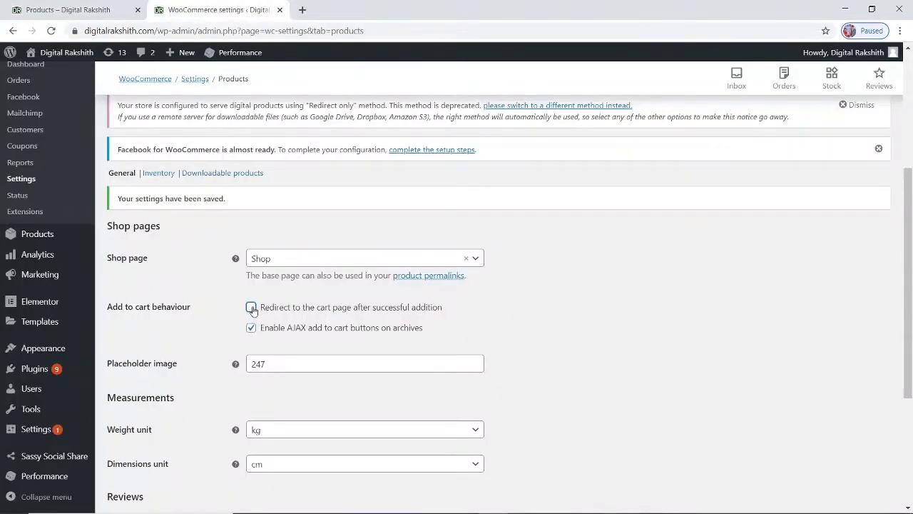
{"action": "scroll", "coordinate": [373, 361], "scroll_direction": "down", "scroll_amount": 3}
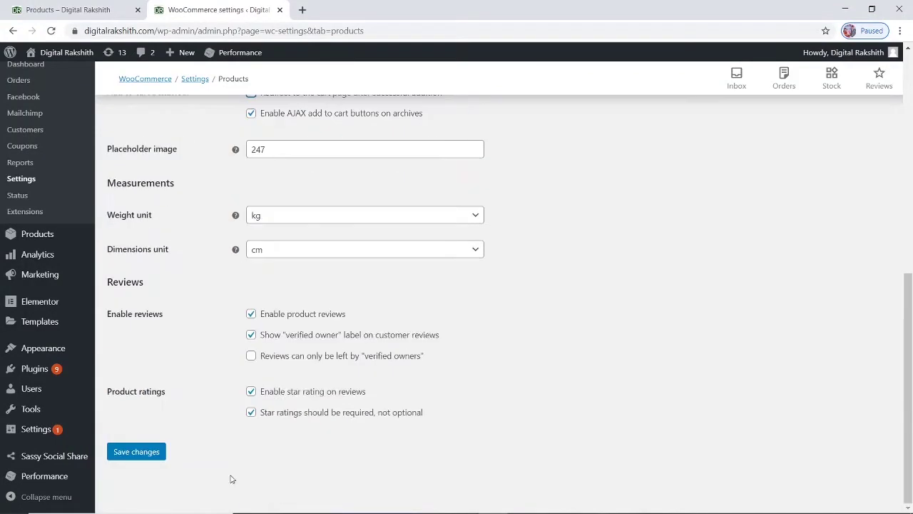
{"action": "left_click", "coordinate": [148, 457]}
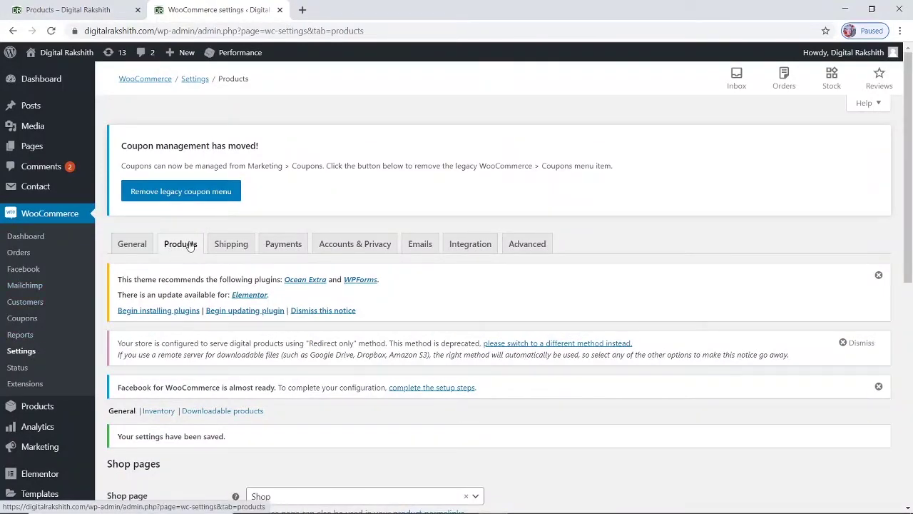
{"action": "scroll", "coordinate": [239, 340], "scroll_direction": "down", "scroll_amount": 2}
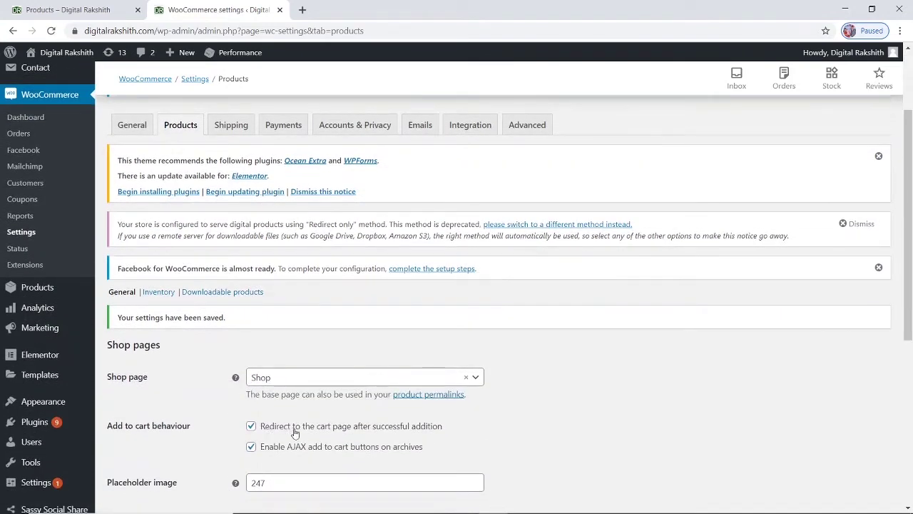
{"action": "scroll", "coordinate": [314, 428], "scroll_direction": "down", "scroll_amount": 3}
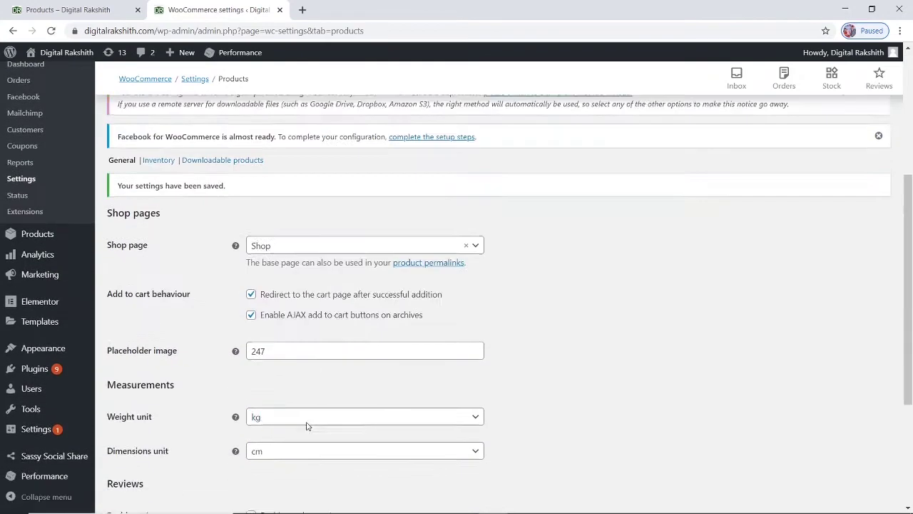
Remove the 1. Web Designing Course from the cart on the shop page and reload the page
{"action": "left_click", "coordinate": [97, 7]}
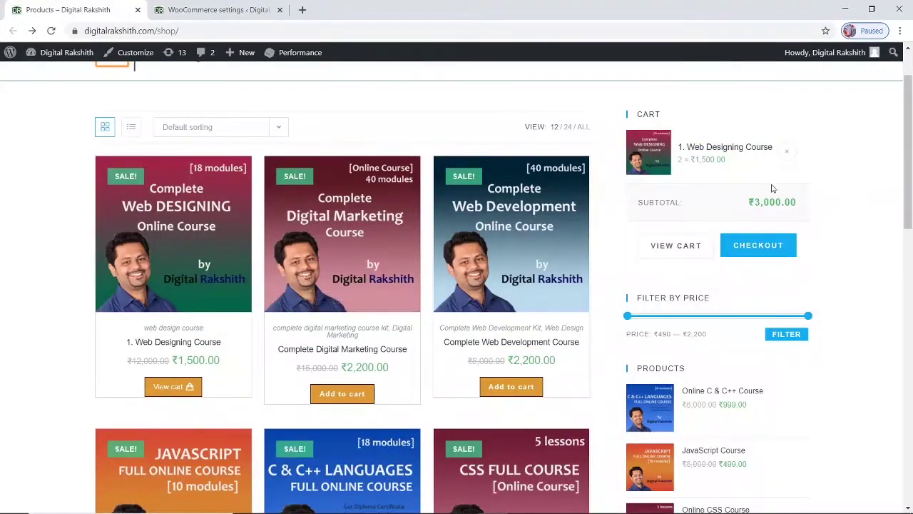
{"action": "left_click", "coordinate": [787, 150]}
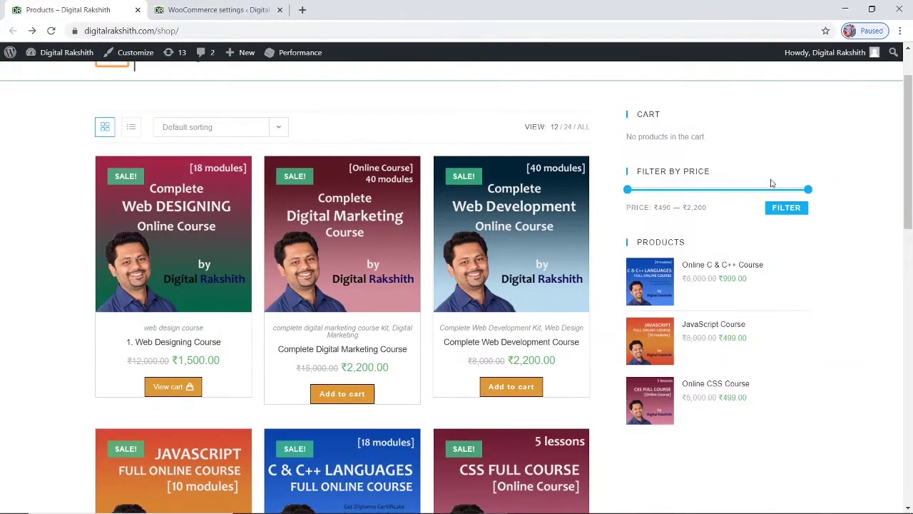
{"action": "left_click", "coordinate": [51, 31]}
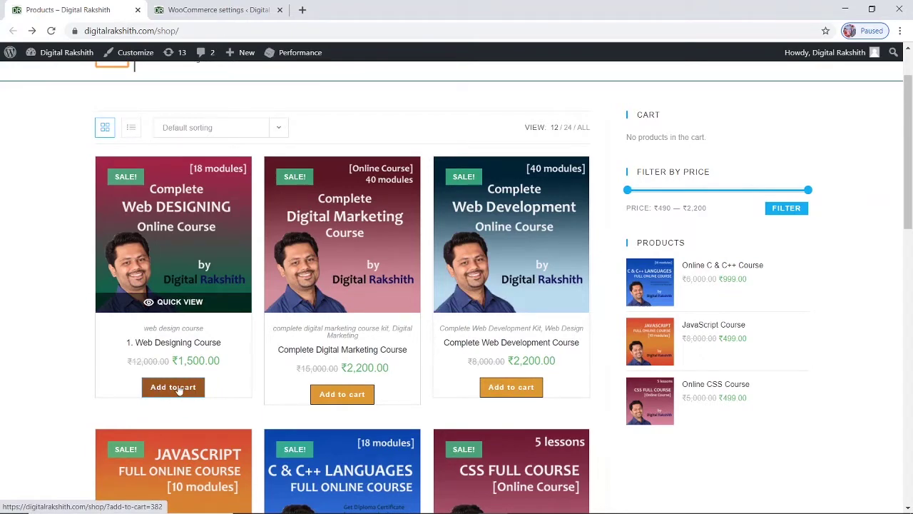
Test the cart redirect by adding the 1. Web Designing Course to the cart, and return to the shop page
{"action": "left_click", "coordinate": [179, 390]}
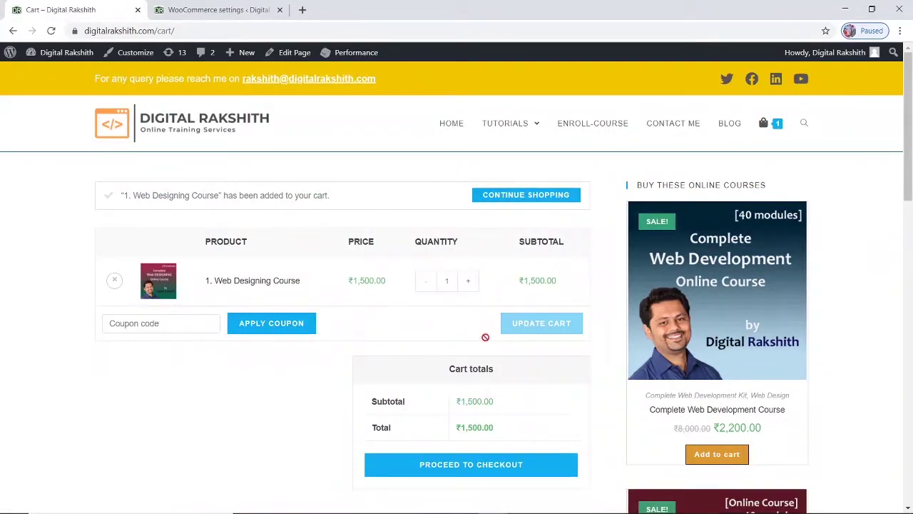
{"action": "scroll", "coordinate": [228, 378], "scroll_direction": "down", "scroll_amount": 2}
{"action": "scroll", "coordinate": [230, 374], "scroll_direction": "up", "scroll_amount": 2}
{"action": "scroll", "coordinate": [469, 300], "scroll_direction": "down", "scroll_amount": 3}
{"action": "scroll", "coordinate": [468, 302], "scroll_direction": "up", "scroll_amount": 3}
{"action": "left_click", "coordinate": [13, 30]}
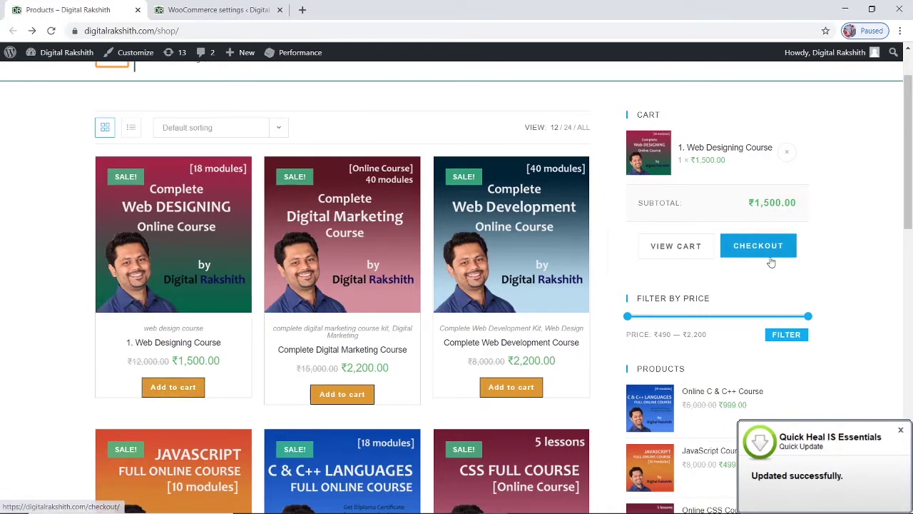
Dismiss the antivirus update notification and look over the courses listed on the shop page
{"action": "left_click", "coordinate": [900, 429]}
{"action": "scroll", "coordinate": [324, 366], "scroll_direction": "down", "scroll_amount": 4}
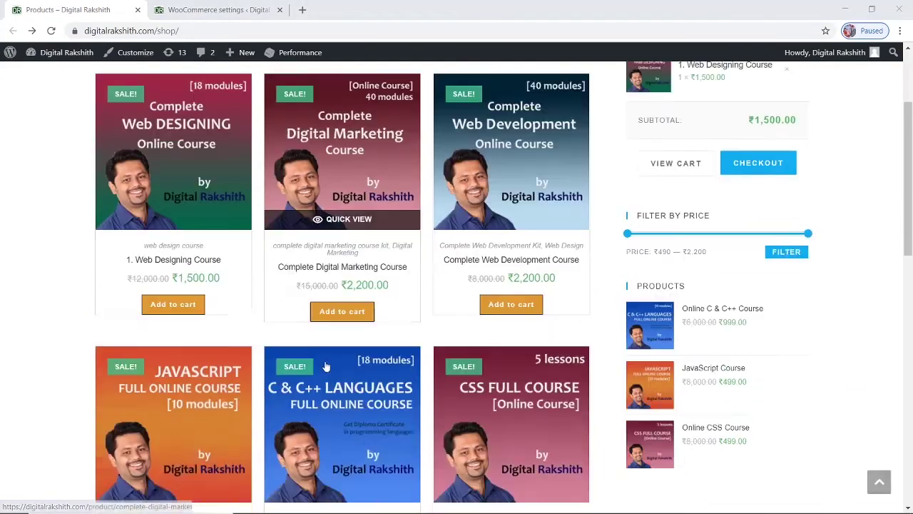
{"action": "scroll", "coordinate": [324, 375], "scroll_direction": "up", "scroll_amount": 5}
{"action": "scroll", "coordinate": [325, 375], "scroll_direction": "down", "scroll_amount": 7}
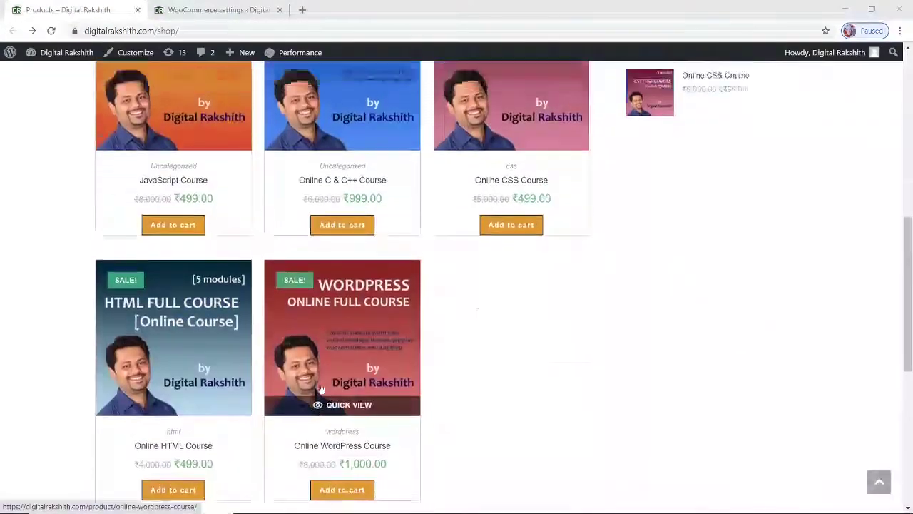
{"action": "scroll", "coordinate": [314, 335], "scroll_direction": "up", "scroll_amount": 7}
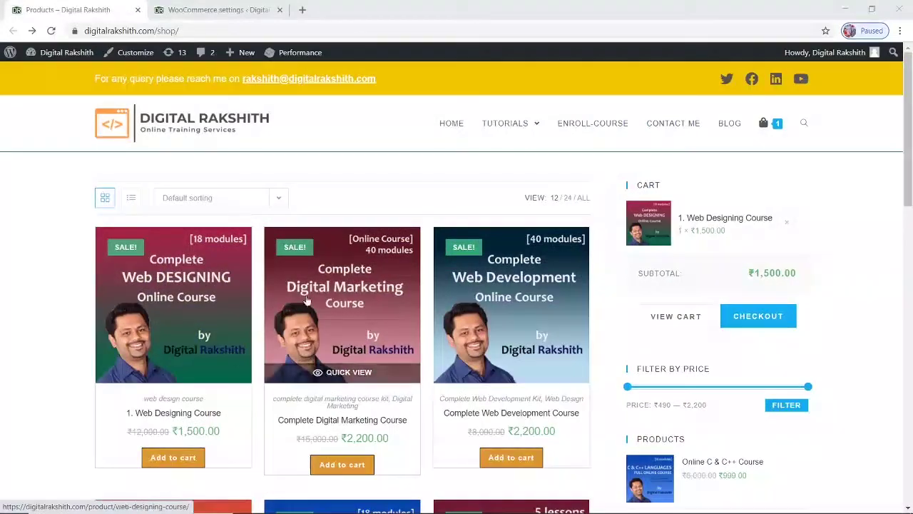
Return to the WooCommerce settings and open the WordPress page for adding new plugins
{"action": "left_click", "coordinate": [214, 10]}
{"action": "scroll", "coordinate": [492, 308], "scroll_direction": "up", "scroll_amount": 5}
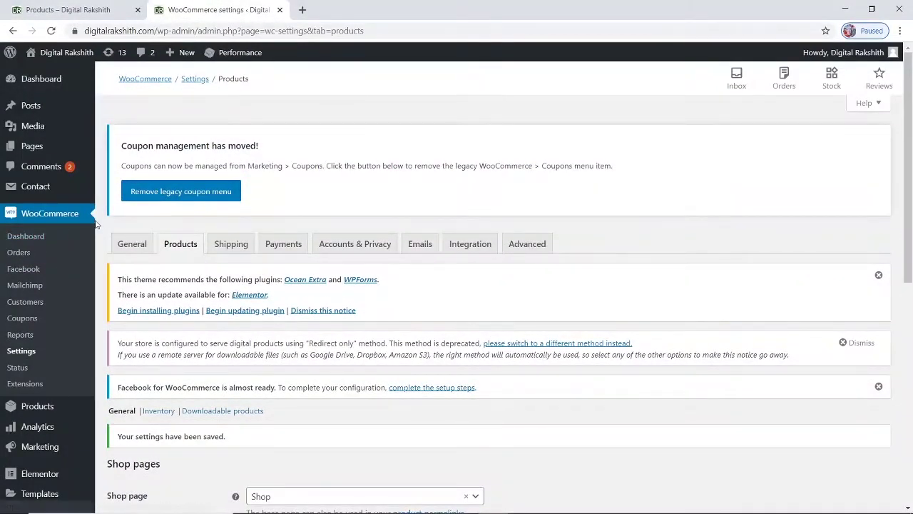
{"action": "scroll", "coordinate": [386, 440], "scroll_direction": "down", "scroll_amount": 2}
{"action": "scroll", "coordinate": [386, 440], "scroll_direction": "up", "scroll_amount": 2}
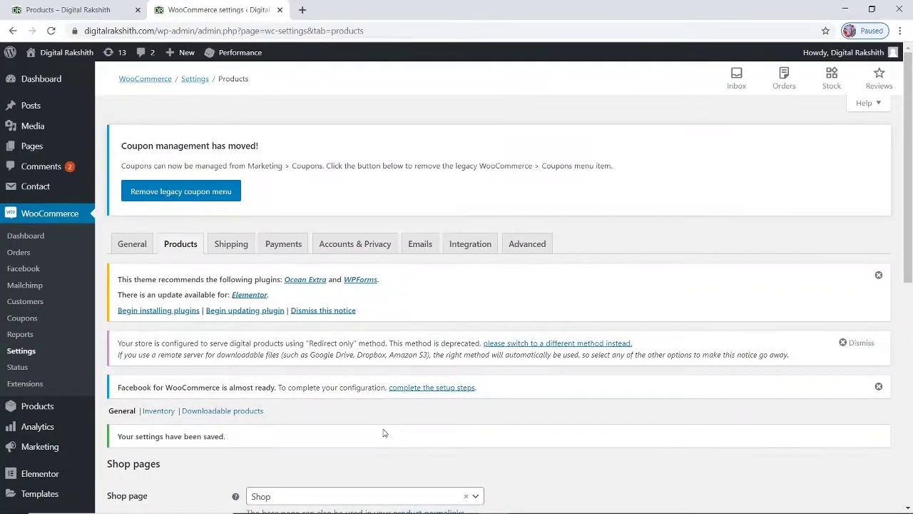
{"action": "scroll", "coordinate": [32, 364], "scroll_direction": "down", "scroll_amount": 2}
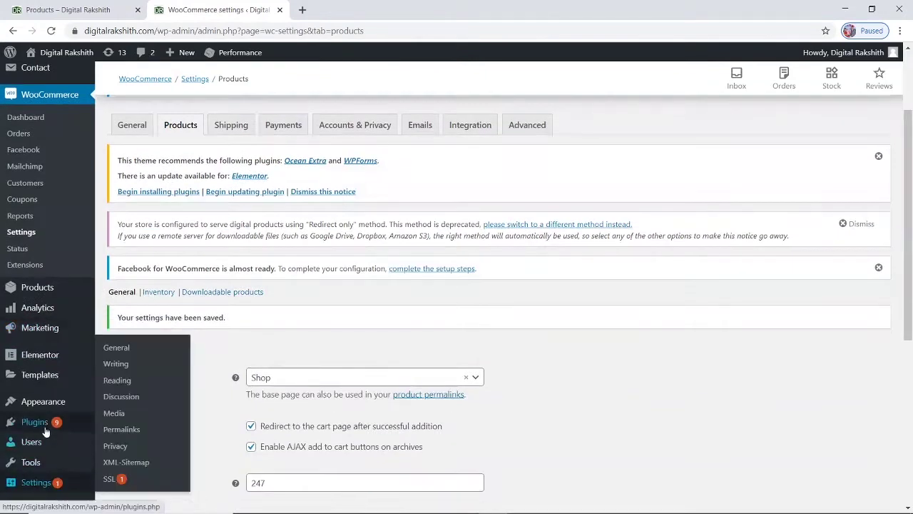
{"action": "mouse_move", "coordinate": [44, 427]}
{"action": "left_click", "coordinate": [121, 442]}
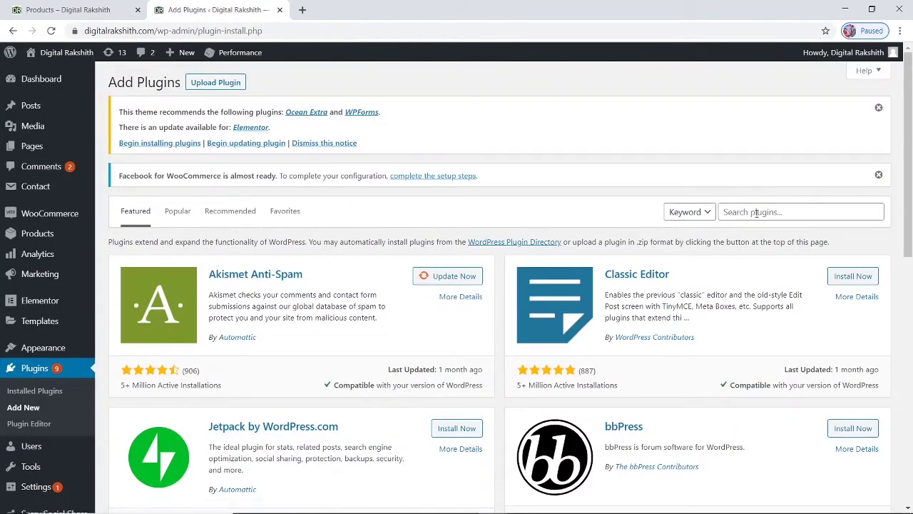
Search the plugin directory for "quick buy"
{"action": "left_click", "coordinate": [757, 213]}
{"action": "type", "text": "q"}
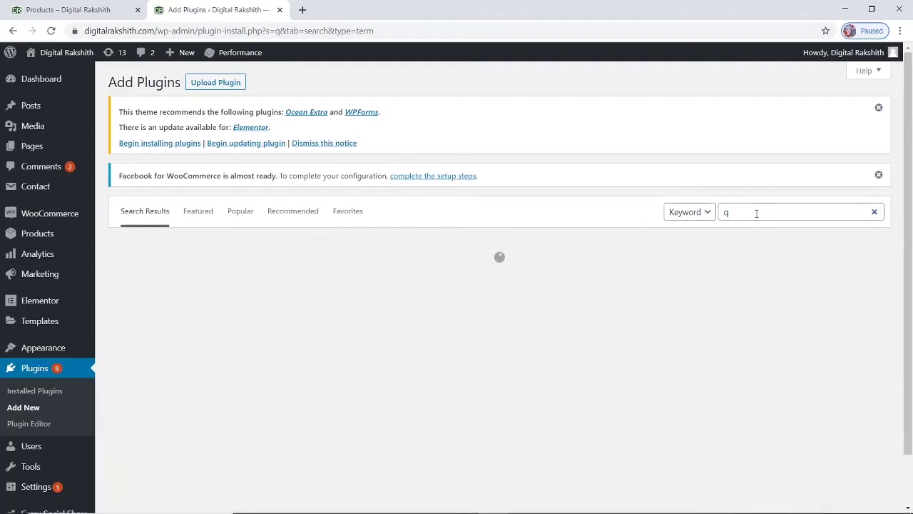
{"action": "left_click", "coordinate": [757, 214]}
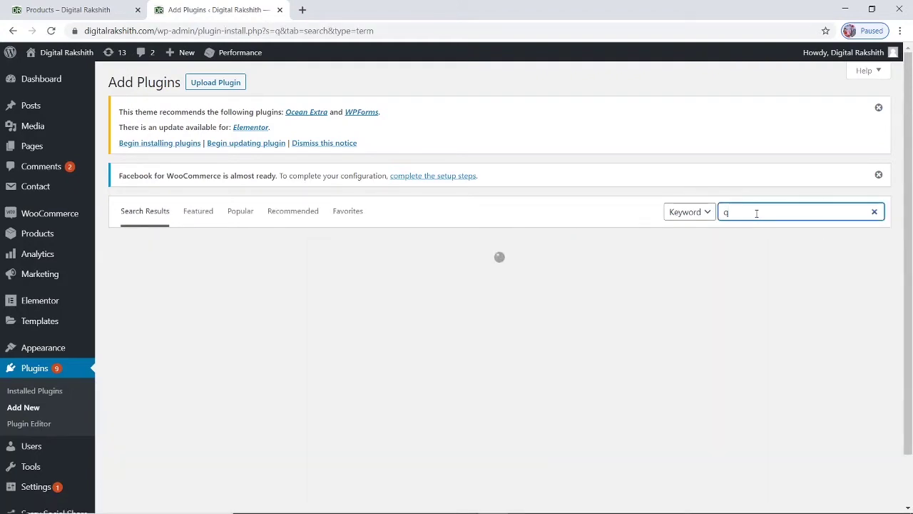
{"action": "type", "text": "uick buy"}
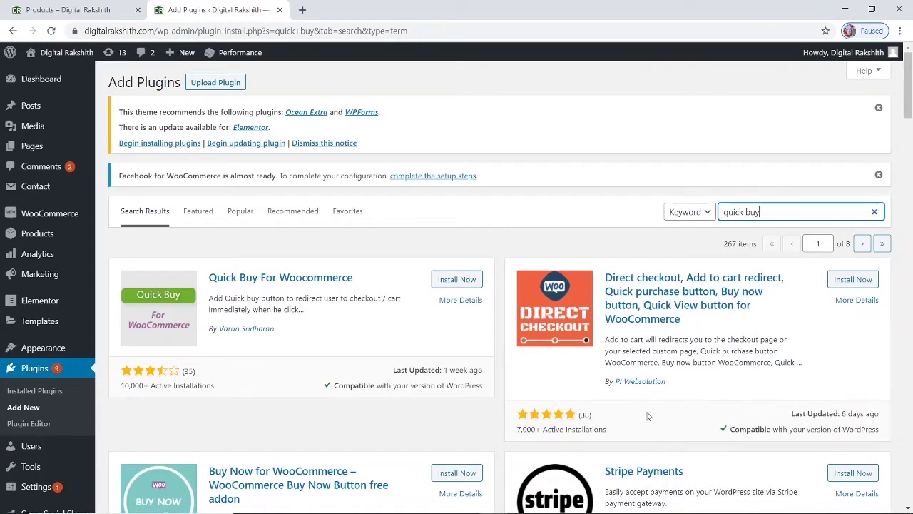
Compare the quick buy and direct checkout plugins in the search results by description, rating and active installations
{"action": "scroll", "coordinate": [325, 374], "scroll_direction": "down", "scroll_amount": 2}
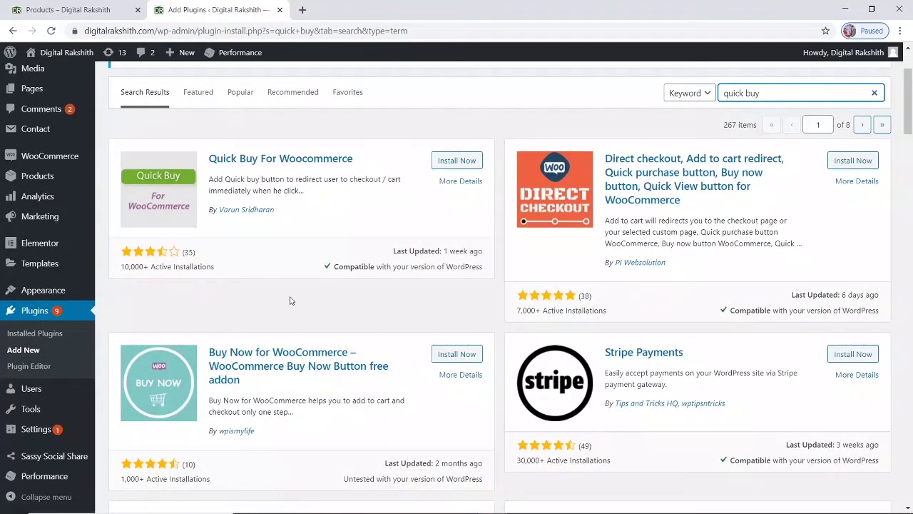
{"action": "scroll", "coordinate": [289, 300], "scroll_direction": "up", "scroll_amount": 2}
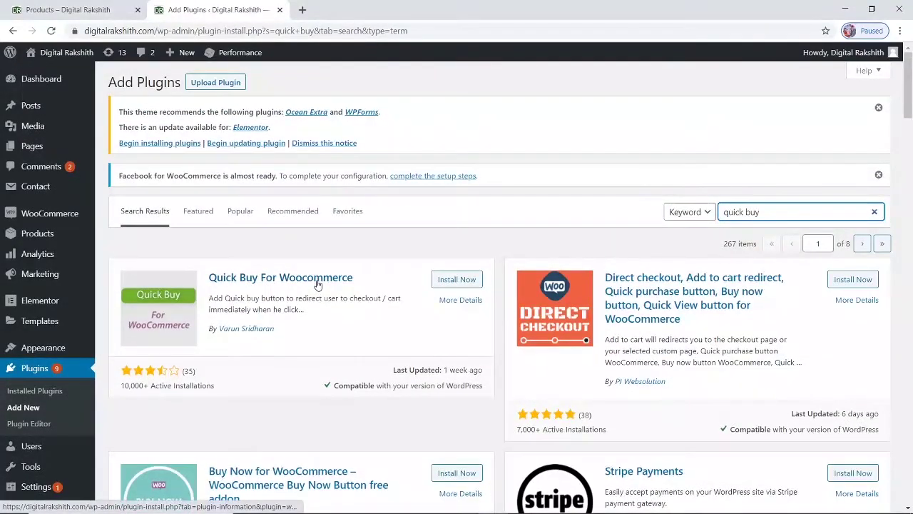
{"action": "left_click", "coordinate": [179, 373]}
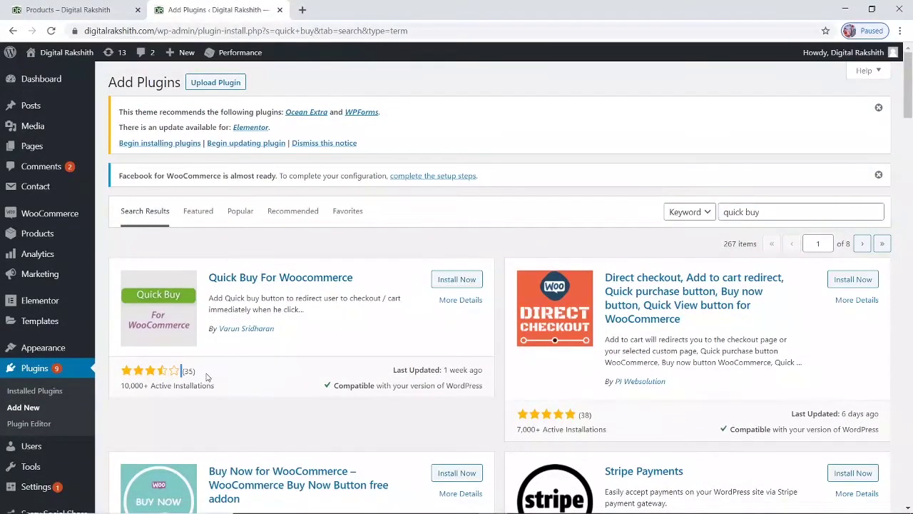
{"action": "left_click_drag", "start_coordinate": [196, 373], "coordinate": [181, 372]}
{"action": "left_click", "coordinate": [195, 373]}
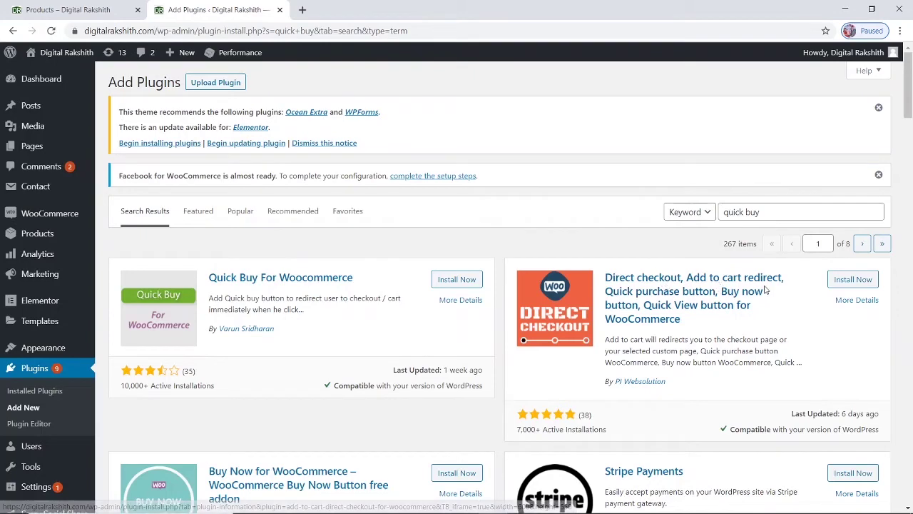
{"action": "scroll", "coordinate": [678, 418], "scroll_direction": "down", "scroll_amount": 3}
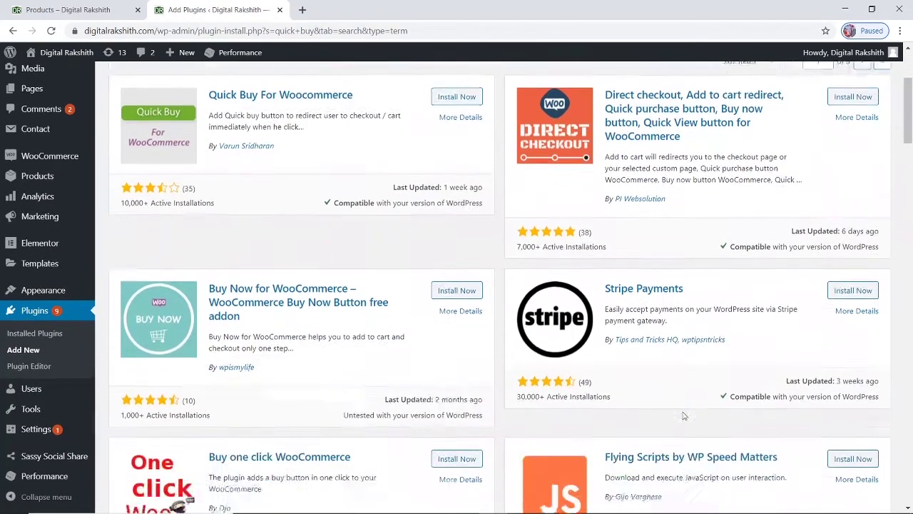
{"action": "scroll", "coordinate": [683, 415], "scroll_direction": "down", "scroll_amount": 3}
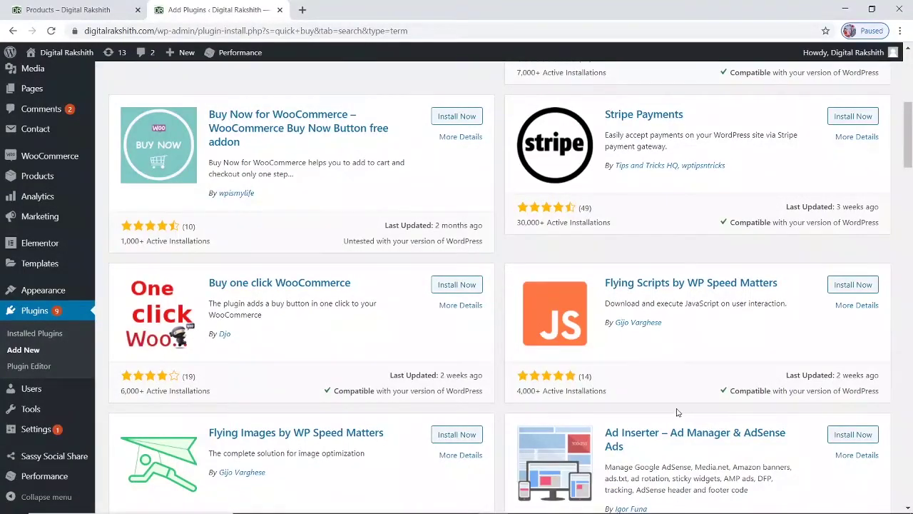
{"action": "scroll", "coordinate": [678, 412], "scroll_direction": "down", "scroll_amount": 8}
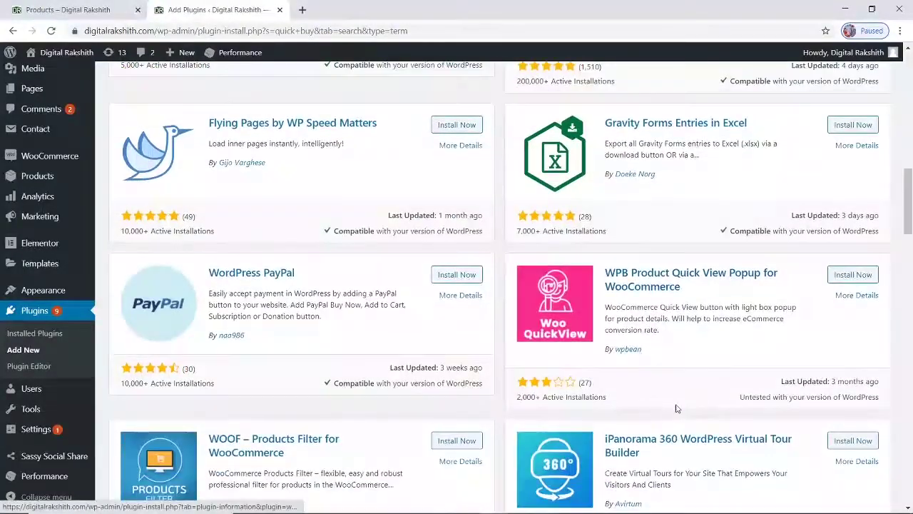
{"action": "scroll", "coordinate": [677, 408], "scroll_direction": "down", "scroll_amount": 3}
{"action": "scroll", "coordinate": [677, 408], "scroll_direction": "up", "scroll_amount": 9}
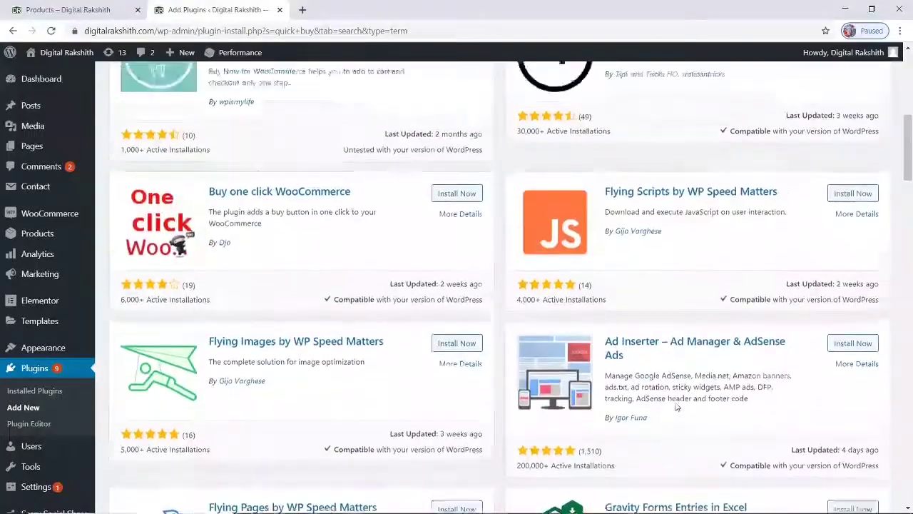
{"action": "scroll", "coordinate": [677, 407], "scroll_direction": "up", "scroll_amount": 6}
{"action": "scroll", "coordinate": [678, 404], "scroll_direction": "down", "scroll_amount": 2}
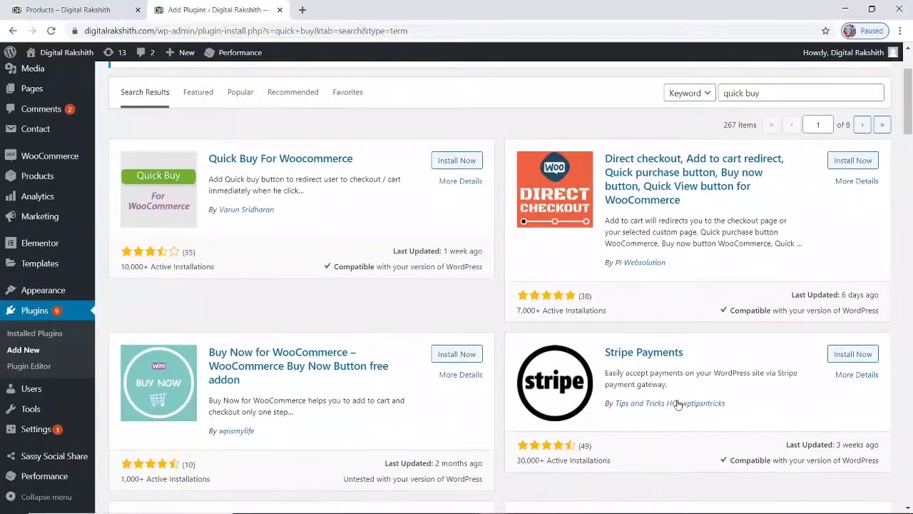
{"action": "scroll", "coordinate": [678, 404], "scroll_direction": "up", "scroll_amount": 2}
{"action": "scroll", "coordinate": [678, 405], "scroll_direction": "down", "scroll_amount": 2}
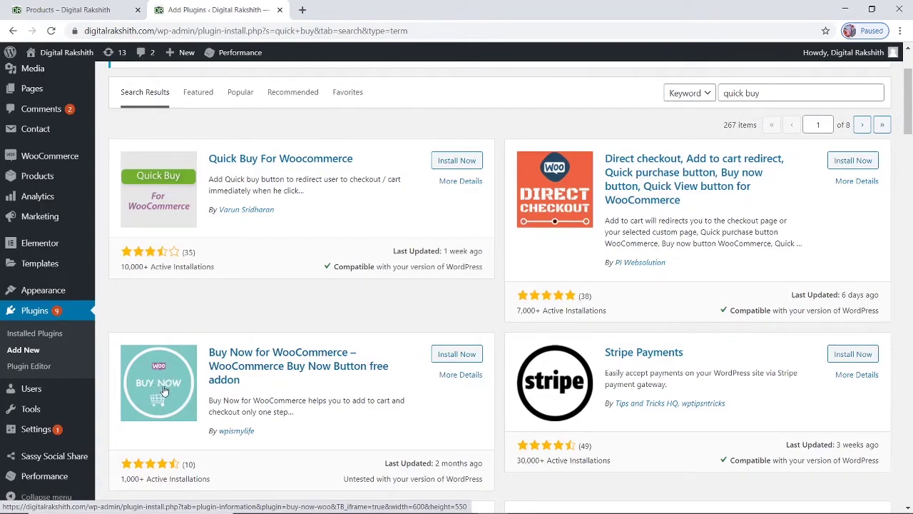
Install and activate the Buy Now for WooCommerce – WooCommerce Buy Now Button free addon plugin
{"action": "scroll", "coordinate": [172, 387], "scroll_direction": "down", "scroll_amount": 2}
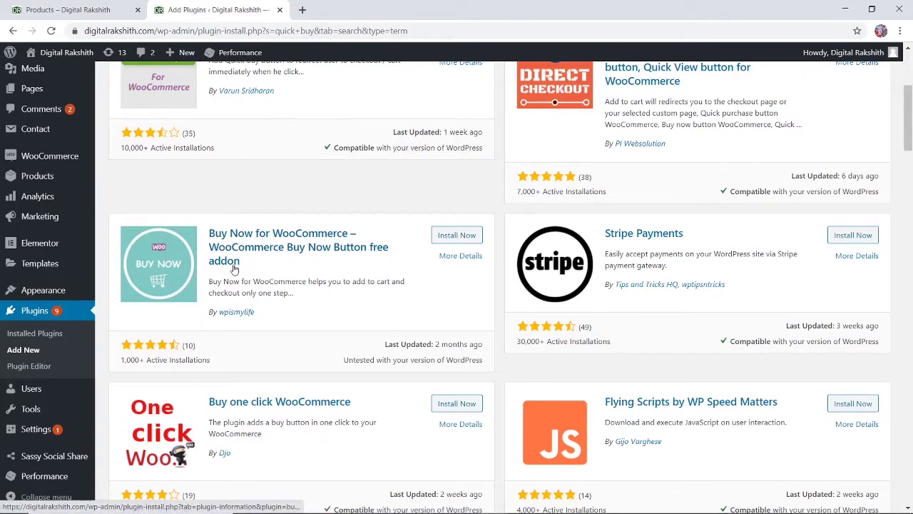
{"action": "left_click", "coordinate": [452, 237]}
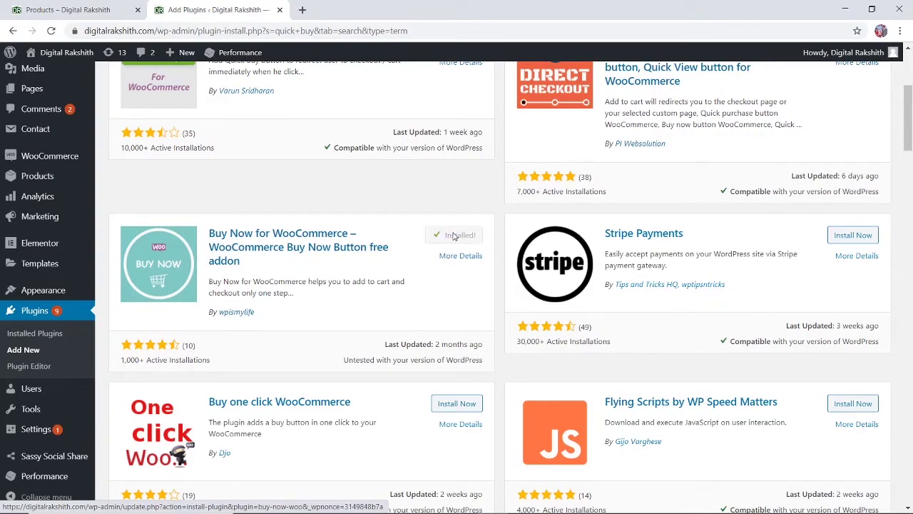
{"action": "left_click", "coordinate": [461, 239]}
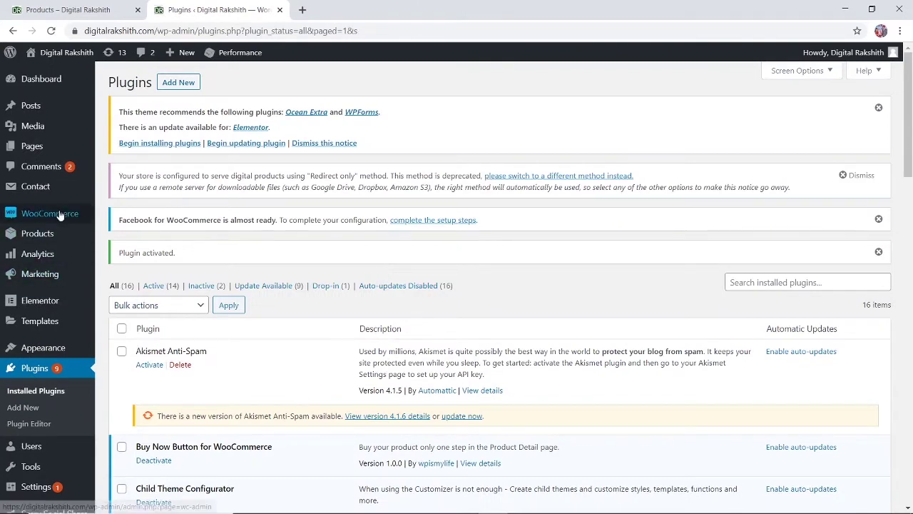
Open the general Buy Now settings within the WooCommerce settings
{"action": "mouse_move", "coordinate": [59, 214]}
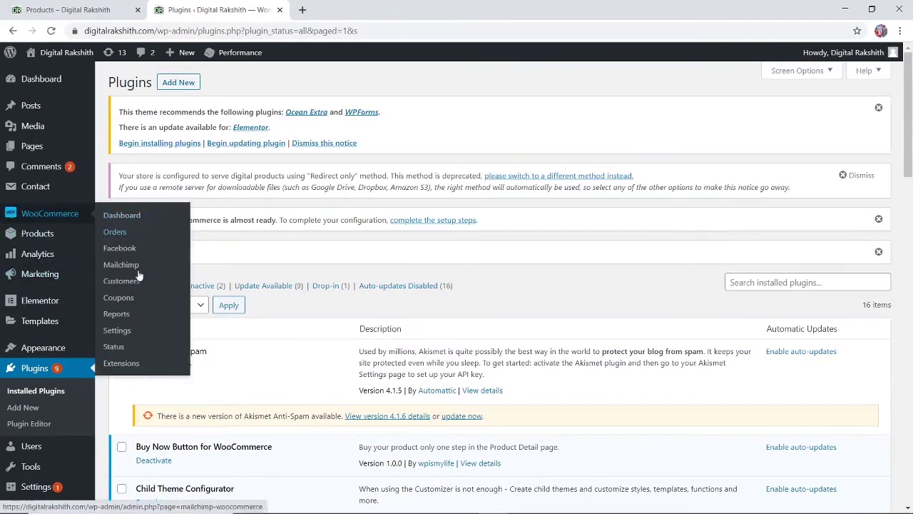
{"action": "left_click", "coordinate": [117, 331]}
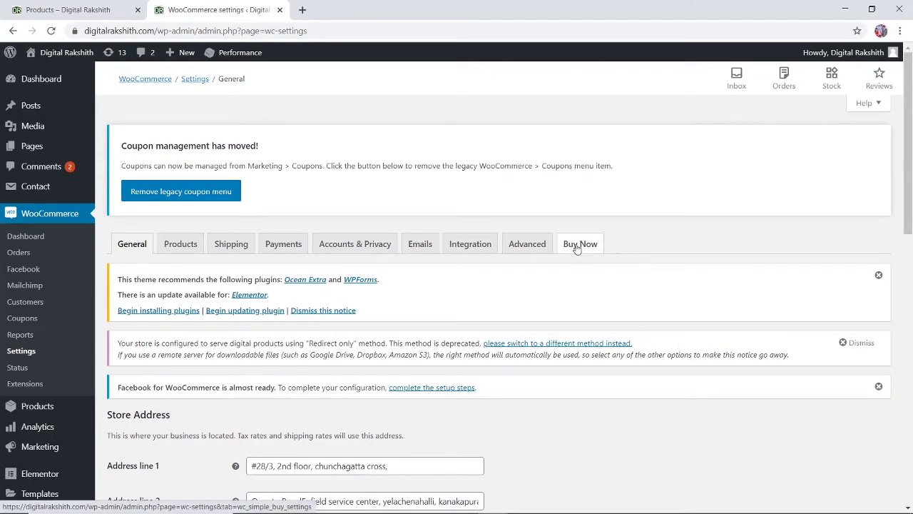
{"action": "left_click", "coordinate": [579, 250]}
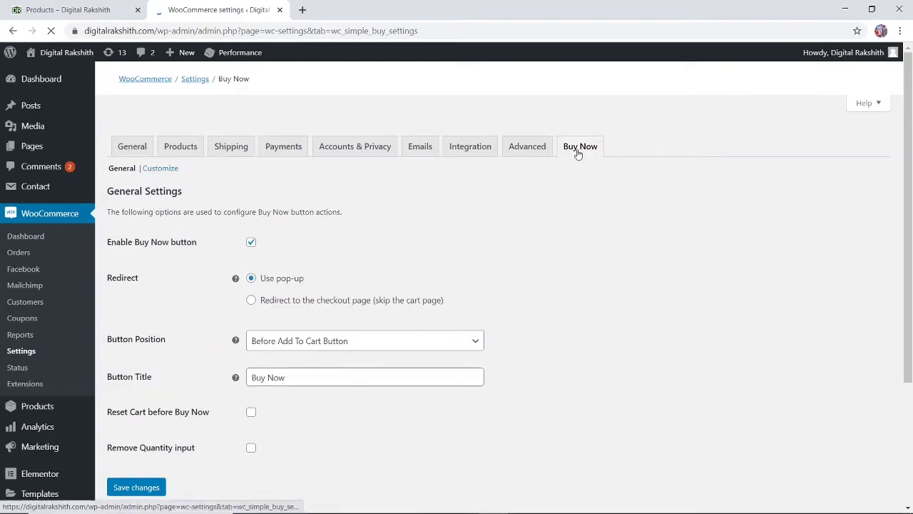
{"action": "scroll", "coordinate": [502, 391], "scroll_direction": "down", "scroll_amount": 4}
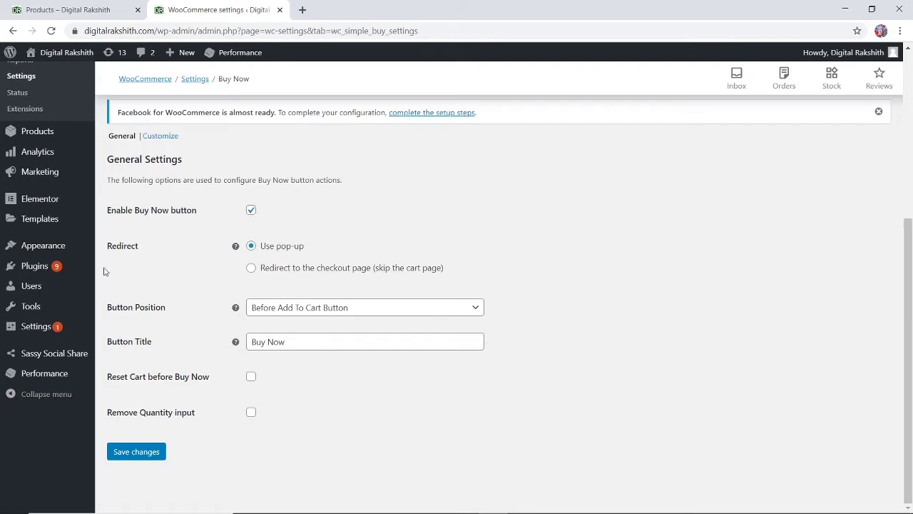
Set Buy Now to redirect to the checkout page, choose Before Add To Cart Button as its position, and save the changes
{"action": "left_click", "coordinate": [263, 270]}
{"action": "left_click", "coordinate": [321, 308]}
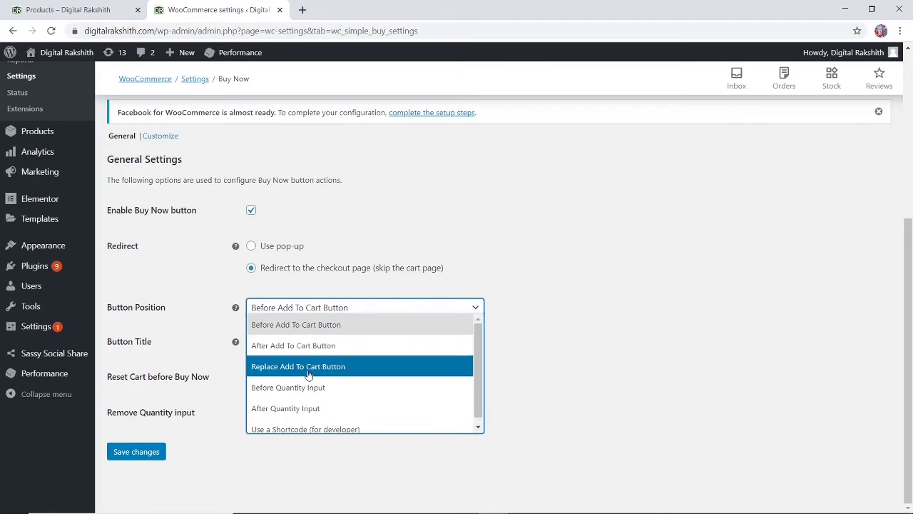
{"action": "left_click", "coordinate": [311, 331]}
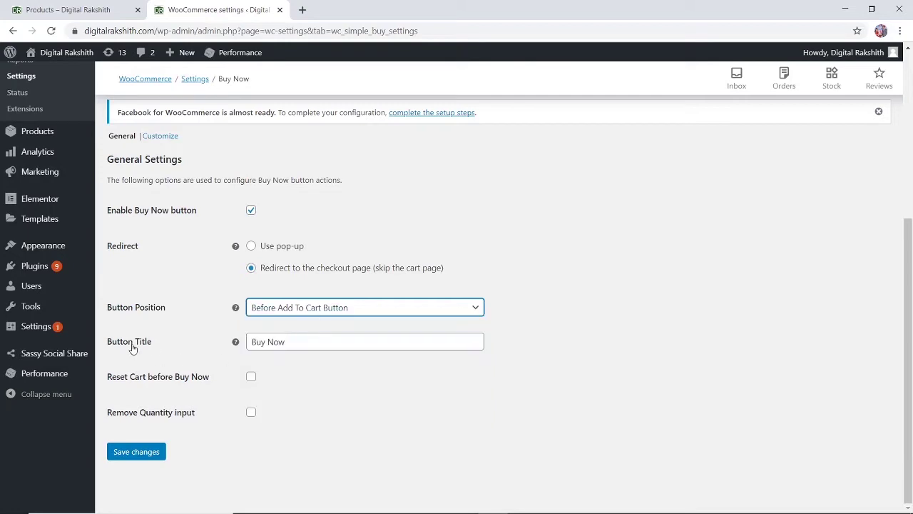
{"action": "left_click", "coordinate": [311, 342]}
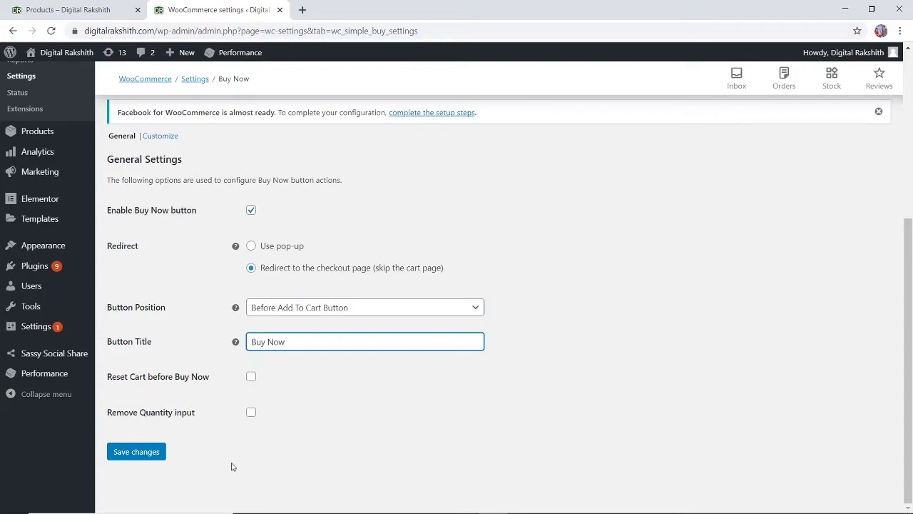
{"action": "left_click", "coordinate": [148, 454]}
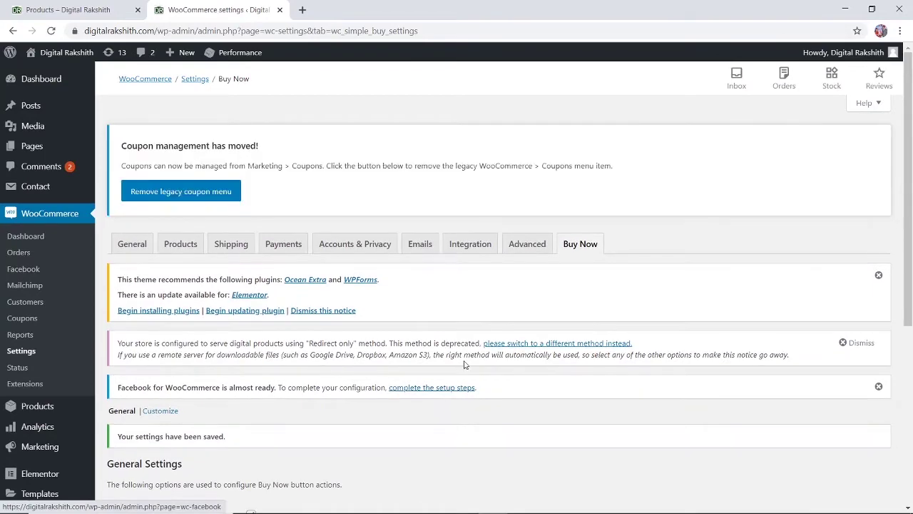
Go back to the shop page, reload it and clear the 1. Web Designing Course from the cart
{"action": "scroll", "coordinate": [464, 365], "scroll_direction": "down", "scroll_amount": 3}
{"action": "scroll", "coordinate": [464, 365], "scroll_direction": "down", "scroll_amount": 3}
{"action": "scroll", "coordinate": [464, 363], "scroll_direction": "up", "scroll_amount": 5}
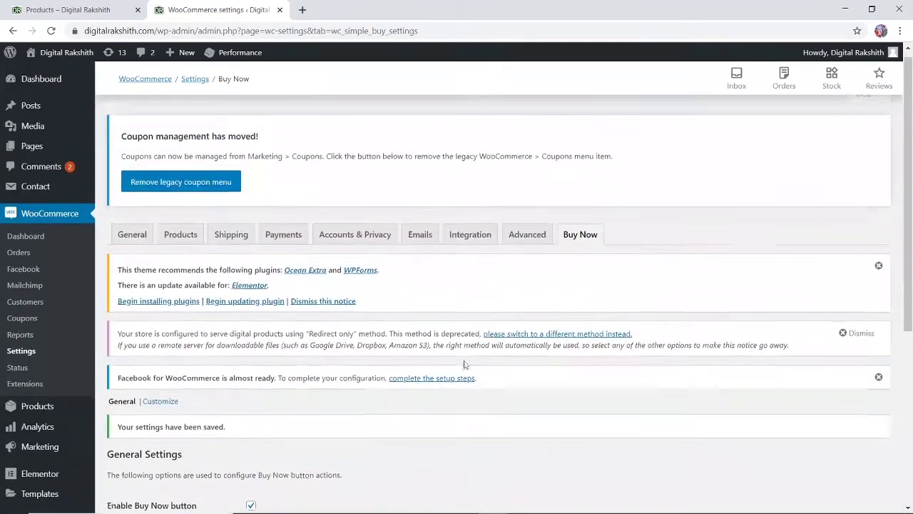
{"action": "left_click", "coordinate": [68, 10]}
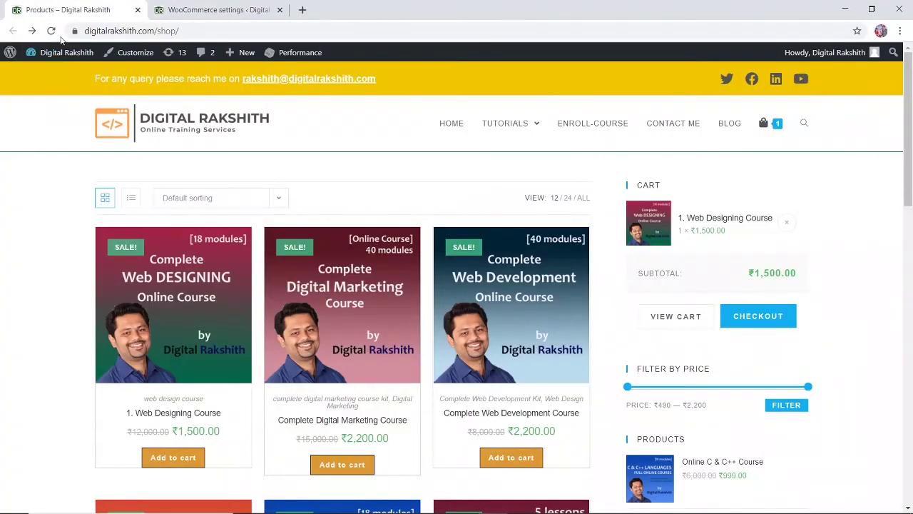
{"action": "left_click", "coordinate": [52, 31]}
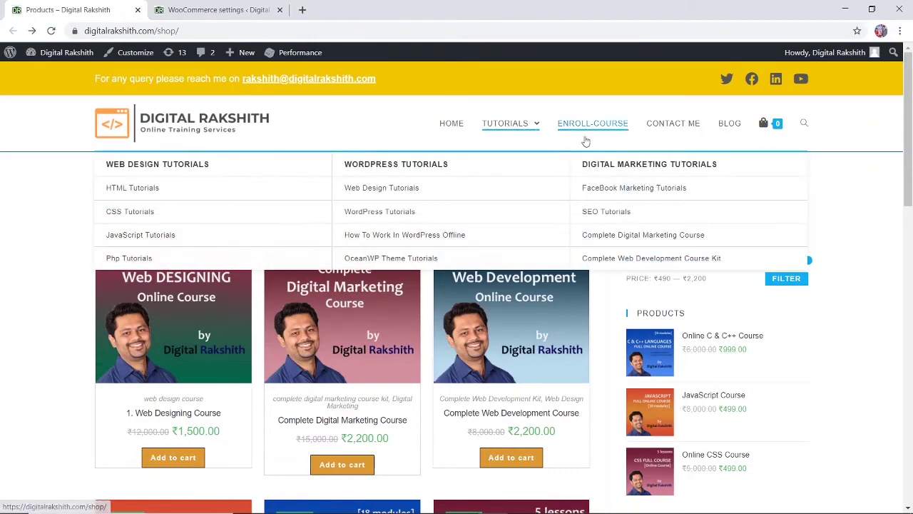
{"action": "scroll", "coordinate": [171, 321], "scroll_direction": "down", "scroll_amount": 1}
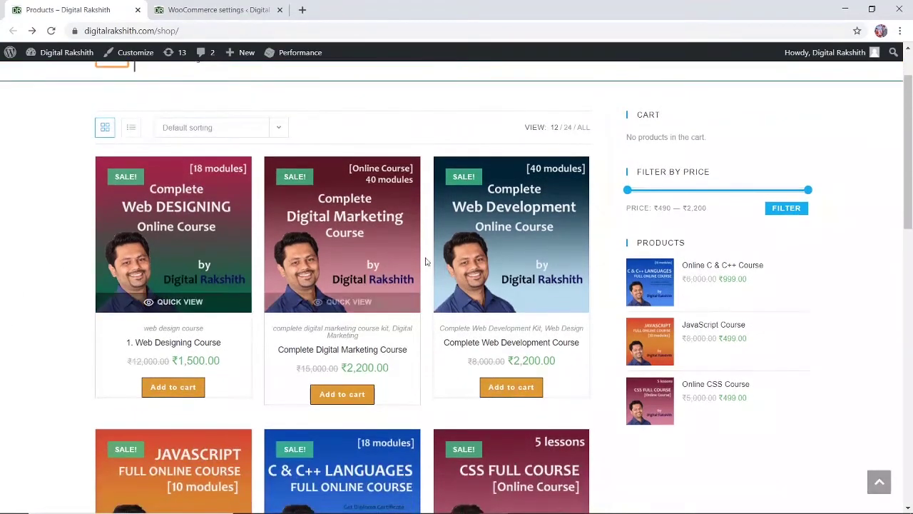
Open the 1. Web Designing Course product page from the shop and look over its purchase buttons and description
{"action": "scroll", "coordinate": [162, 444], "scroll_direction": "down", "scroll_amount": 2}
{"action": "scroll", "coordinate": [162, 443], "scroll_direction": "down", "scroll_amount": 1}
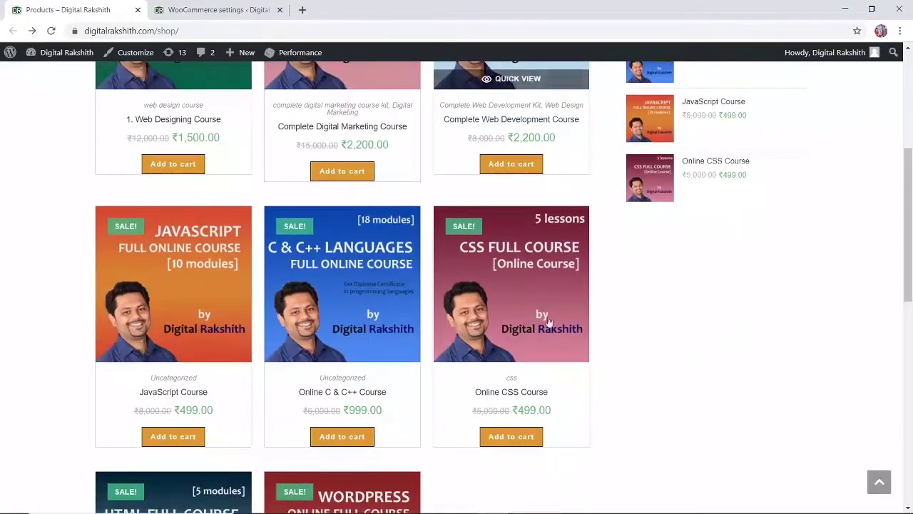
{"action": "scroll", "coordinate": [524, 278], "scroll_direction": "up", "scroll_amount": 3}
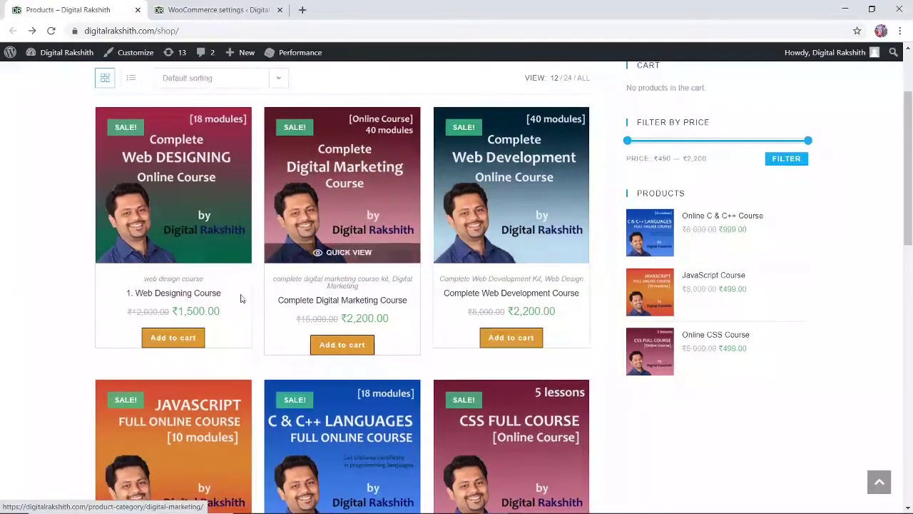
{"action": "left_click", "coordinate": [280, 301]}
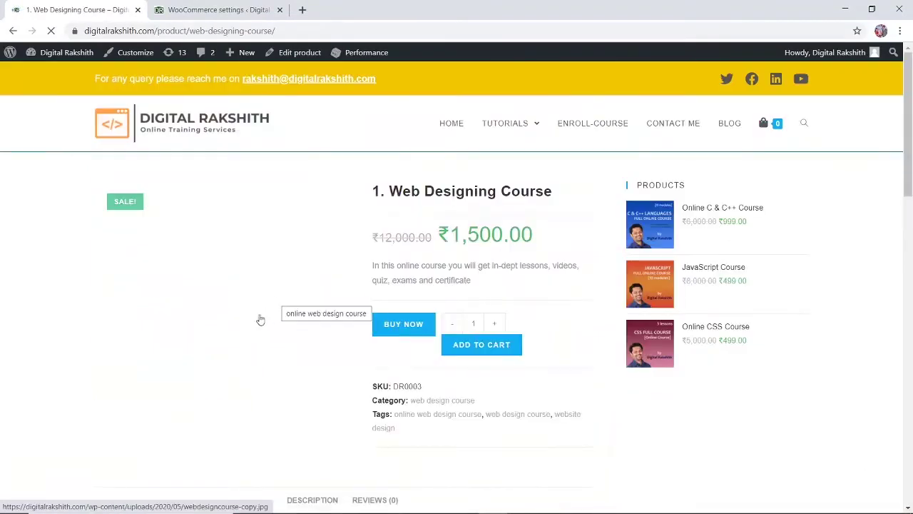
{"action": "scroll", "coordinate": [216, 311], "scroll_direction": "down", "scroll_amount": 3}
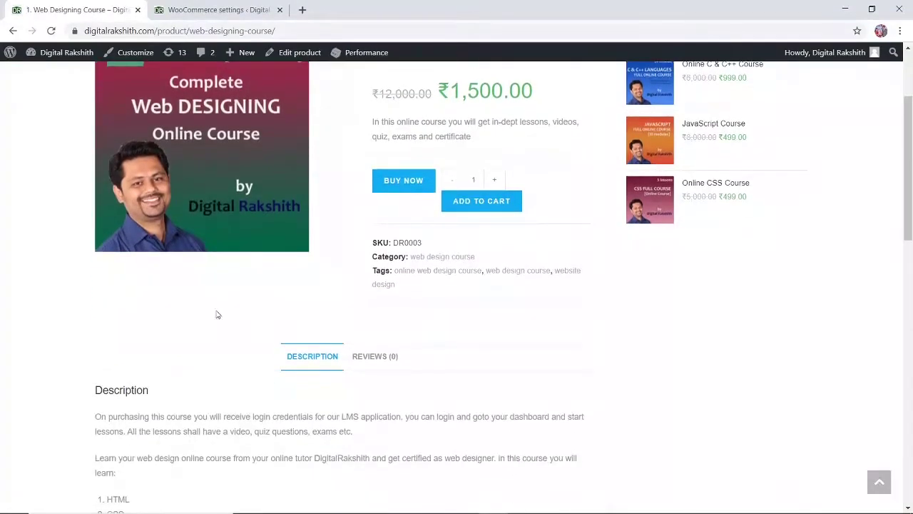
{"action": "scroll", "coordinate": [475, 397], "scroll_direction": "up", "scroll_amount": 3}
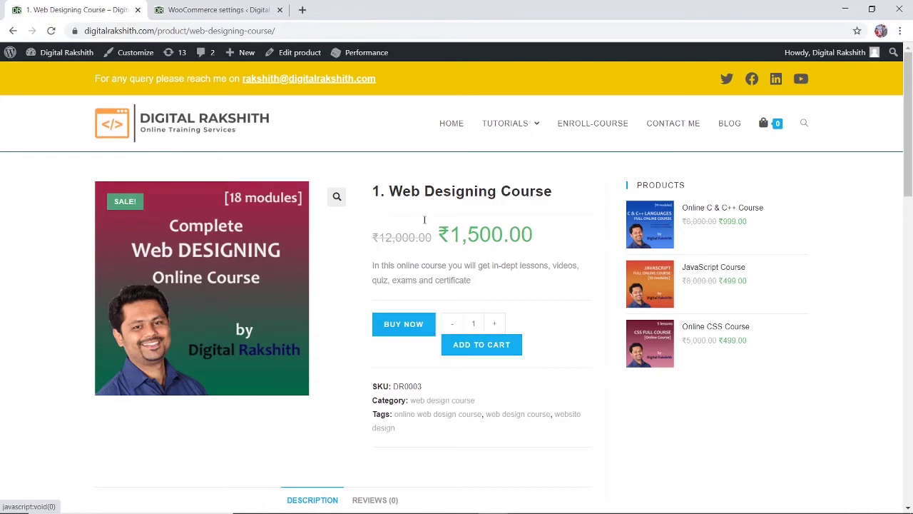
{"action": "left_click_drag", "start_coordinate": [435, 191], "coordinate": [536, 193]}
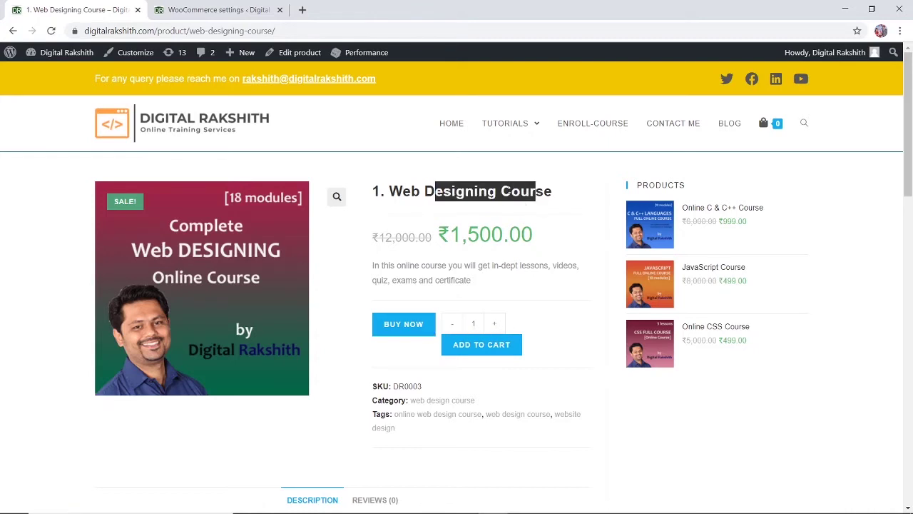
Enable Remove Quantity input in the WooCommerce Buy Now settings, save the changes and reload the course's product page
{"action": "left_click", "coordinate": [274, 11]}
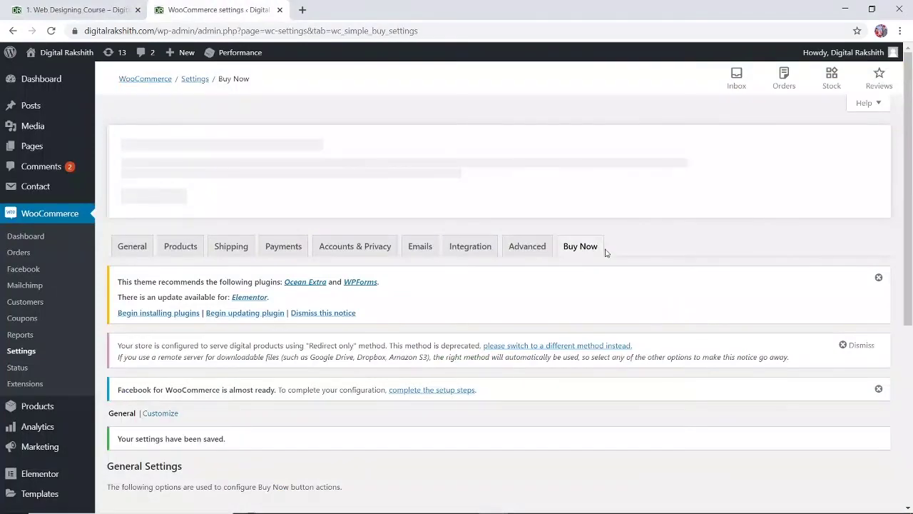
{"action": "scroll", "coordinate": [563, 336], "scroll_direction": "down", "scroll_amount": 3}
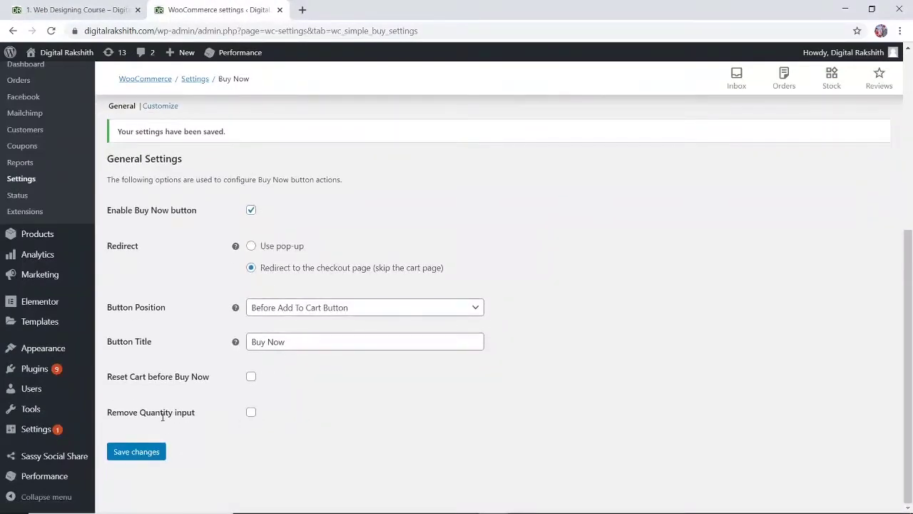
{"action": "left_click_drag", "start_coordinate": [145, 412], "coordinate": [204, 412]}
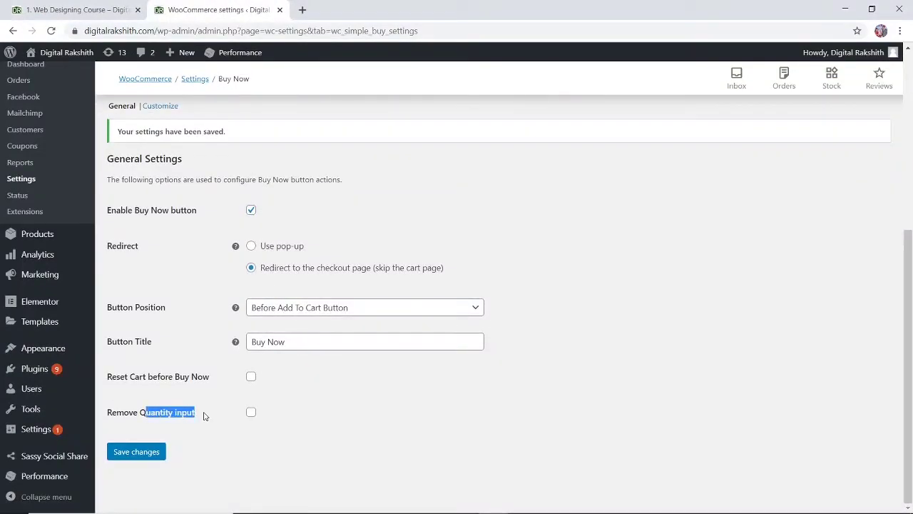
{"action": "left_click", "coordinate": [252, 413]}
{"action": "left_click", "coordinate": [139, 453]}
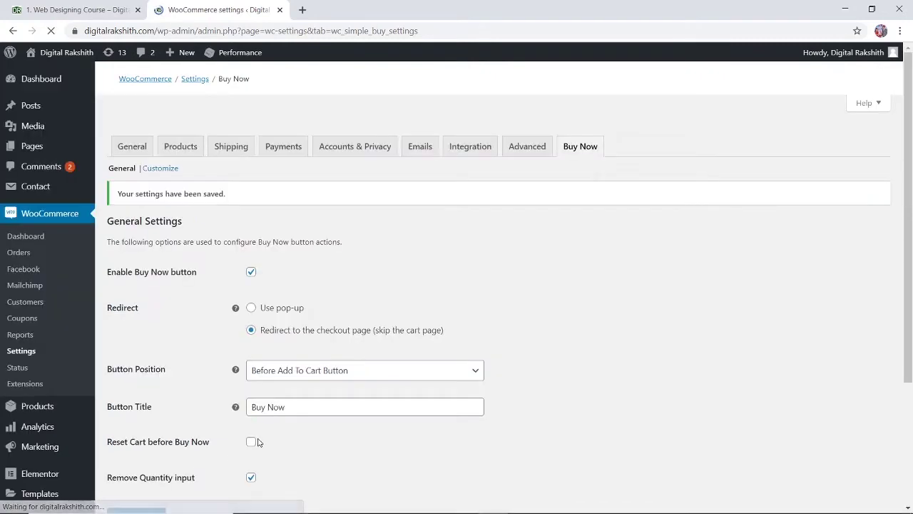
{"action": "left_click", "coordinate": [107, 10]}
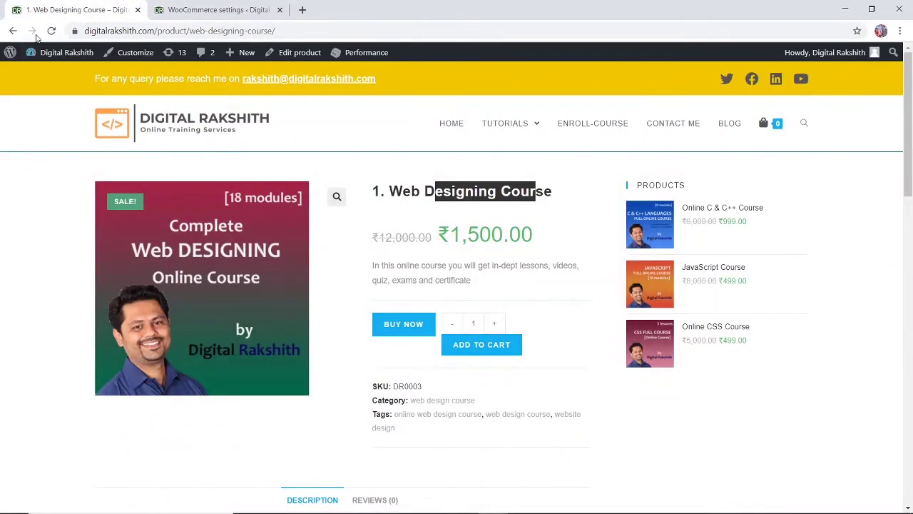
{"action": "left_click", "coordinate": [51, 30]}
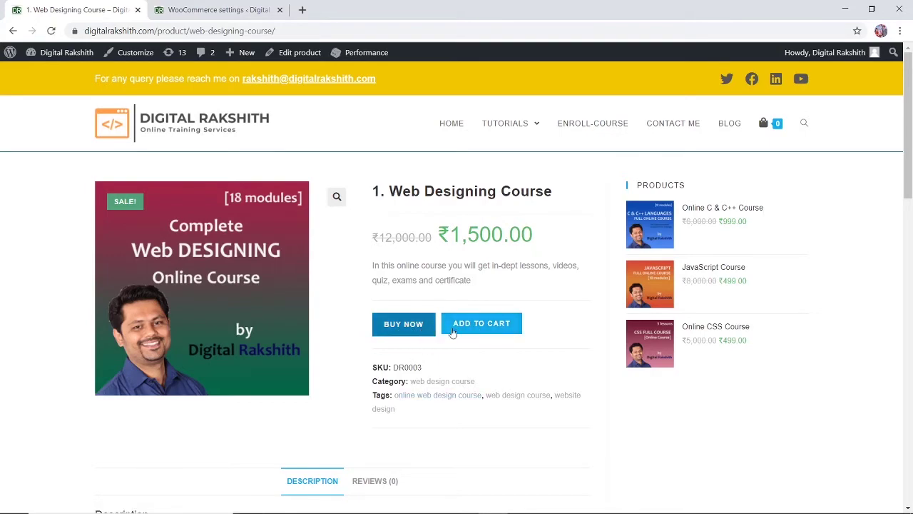
Review the general Buy Now options in the WooCommerce settings, including redirect, button position and button title
{"action": "left_click", "coordinate": [214, 10]}
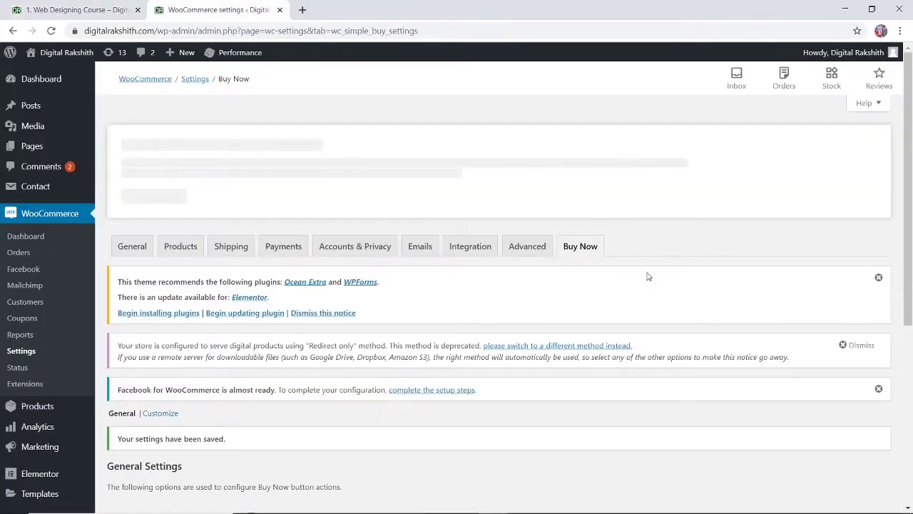
{"action": "scroll", "coordinate": [529, 406], "scroll_direction": "down", "scroll_amount": 3}
{"action": "scroll", "coordinate": [529, 404], "scroll_direction": "down", "scroll_amount": 1}
{"action": "scroll", "coordinate": [528, 402], "scroll_direction": "up", "scroll_amount": 2}
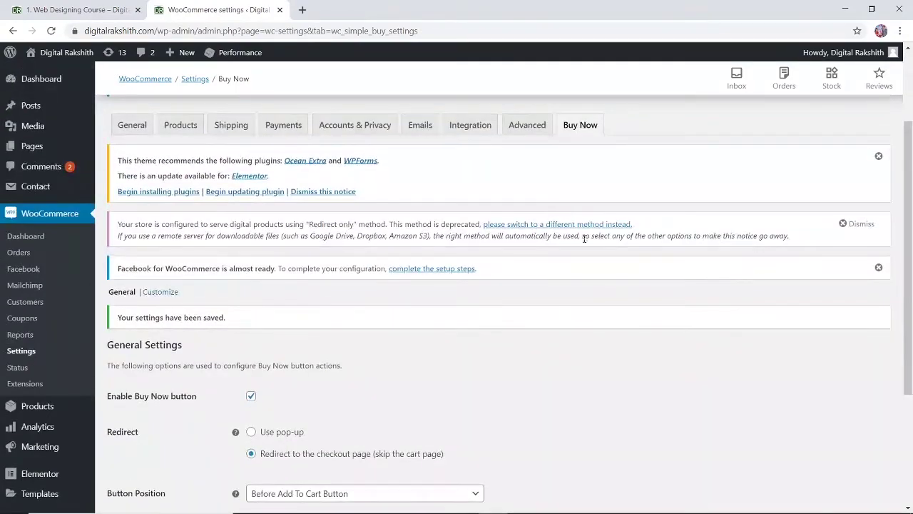
{"action": "scroll", "coordinate": [539, 397], "scroll_direction": "down", "scroll_amount": 1}
{"action": "scroll", "coordinate": [538, 397], "scroll_direction": "down", "scroll_amount": 2}
{"action": "scroll", "coordinate": [535, 397], "scroll_direction": "up", "scroll_amount": 2}
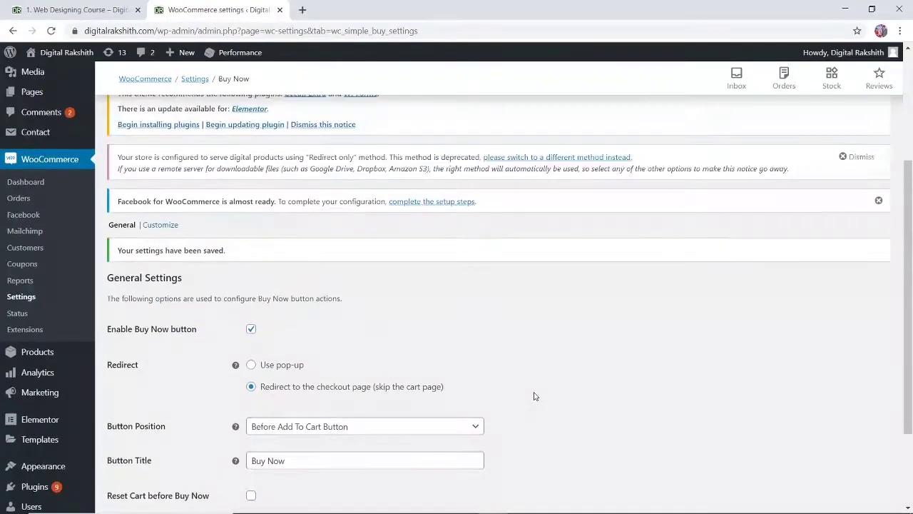
{"action": "scroll", "coordinate": [536, 397], "scroll_direction": "down", "scroll_amount": 2}
{"action": "scroll", "coordinate": [535, 395], "scroll_direction": "up", "scroll_amount": 3}
{"action": "scroll", "coordinate": [534, 395], "scroll_direction": "up", "scroll_amount": 2}
Return to the course's product page and inspect the form holding the Buy Now and Add to Cart buttons
{"action": "left_click", "coordinate": [78, 10]}
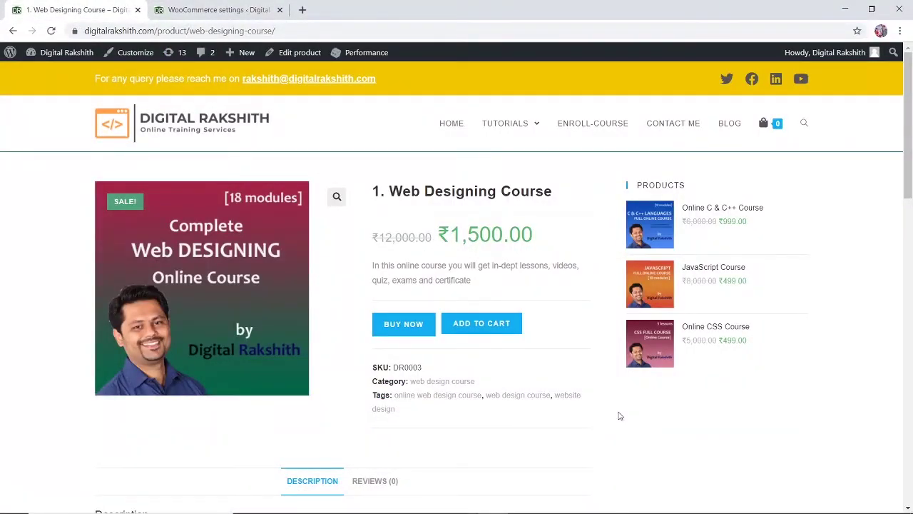
{"action": "scroll", "coordinate": [571, 428], "scroll_direction": "down", "scroll_amount": 2}
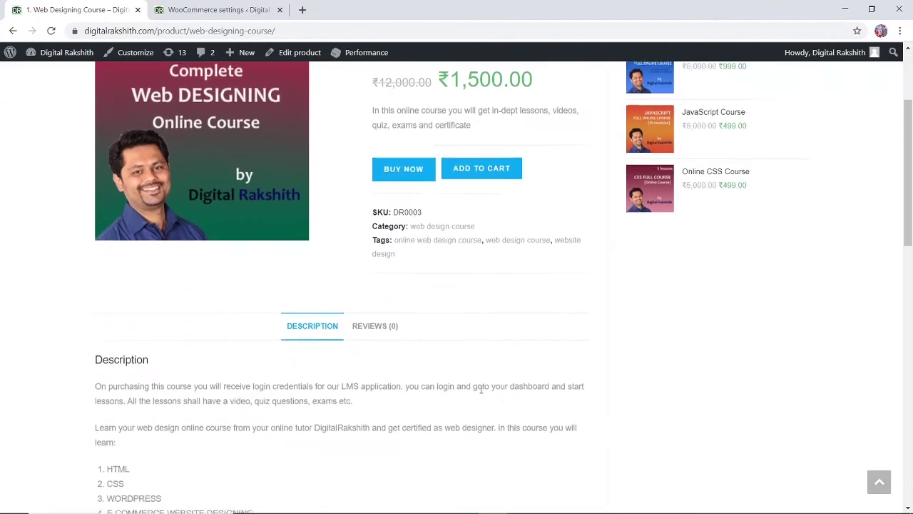
{"action": "scroll", "coordinate": [542, 379], "scroll_direction": "up", "scroll_amount": 2}
{"action": "right_click", "coordinate": [550, 335]}
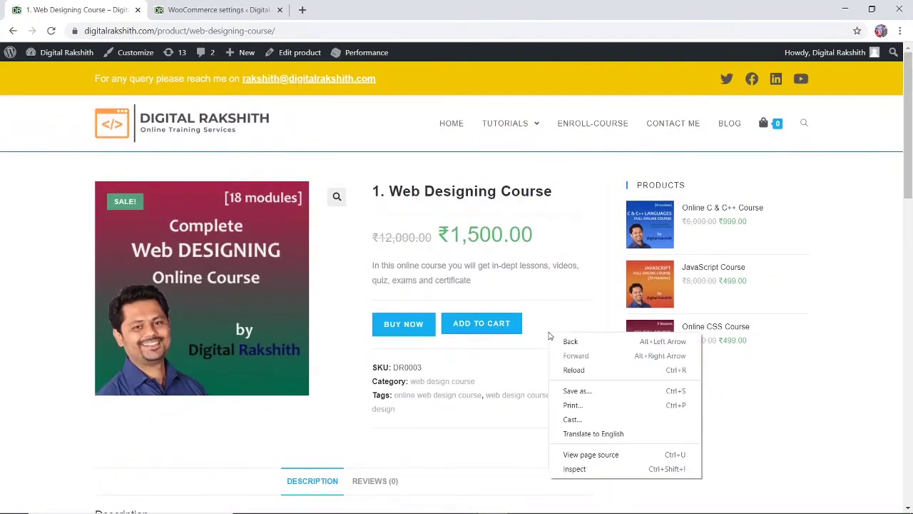
{"action": "left_click", "coordinate": [585, 471]}
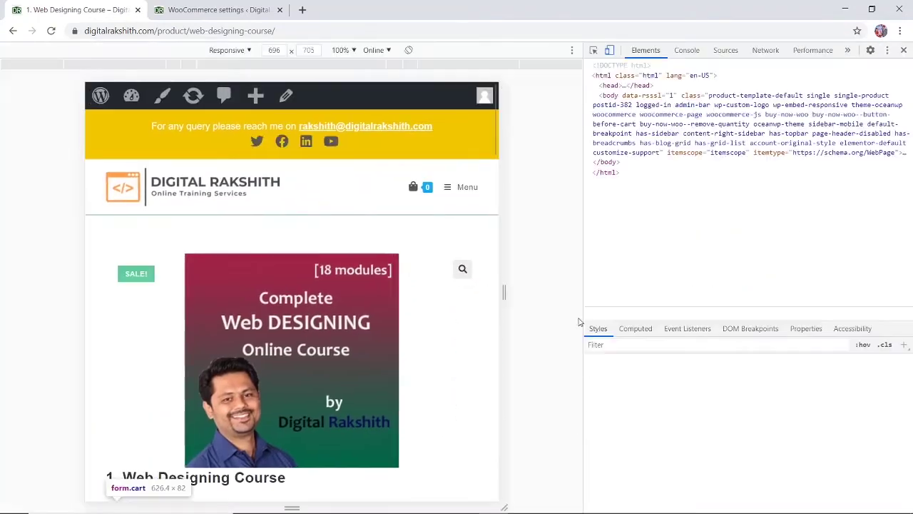
{"action": "scroll", "coordinate": [428, 418], "scroll_direction": "down", "scroll_amount": 5}
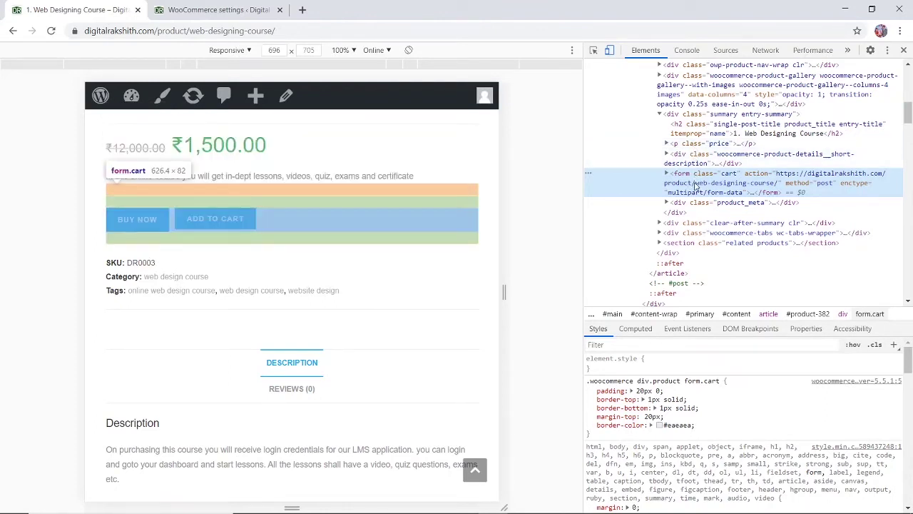
Expand the cart form in the page markup and select the Buy Now button element and its class value
{"action": "left_click", "coordinate": [666, 174]}
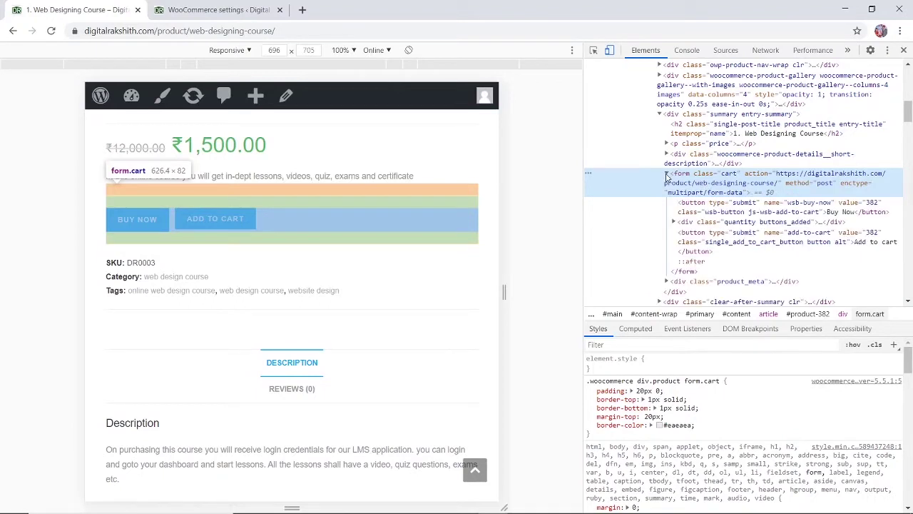
{"action": "left_click", "coordinate": [718, 207]}
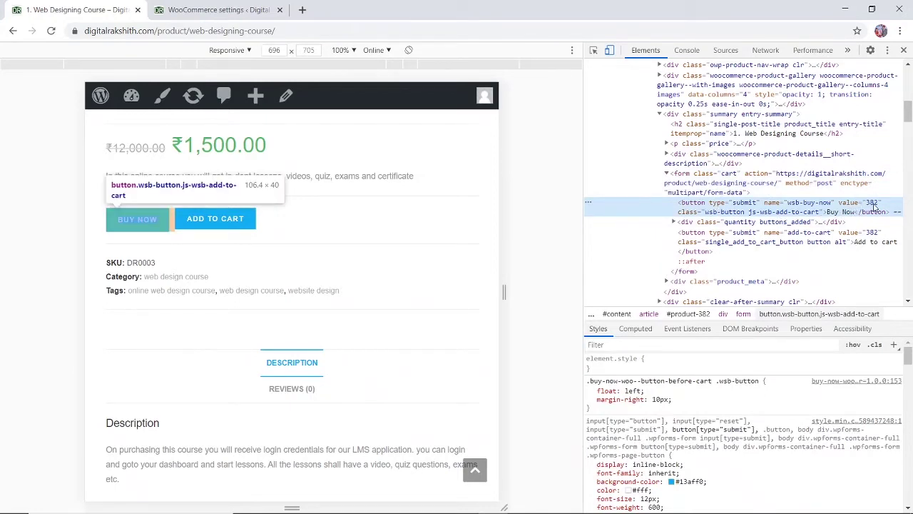
{"action": "double_click", "coordinate": [760, 211]}
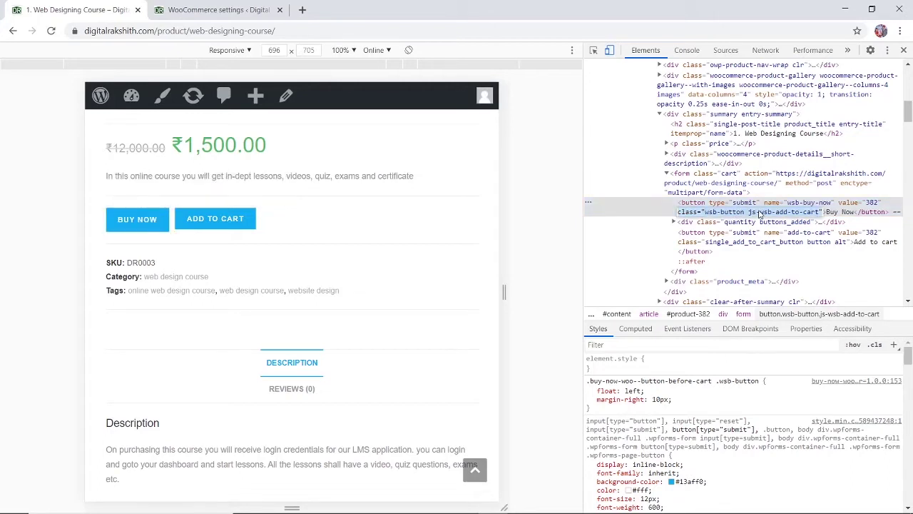
{"action": "double_click", "coordinate": [759, 211]}
{"action": "triple_click", "coordinate": [760, 212]}
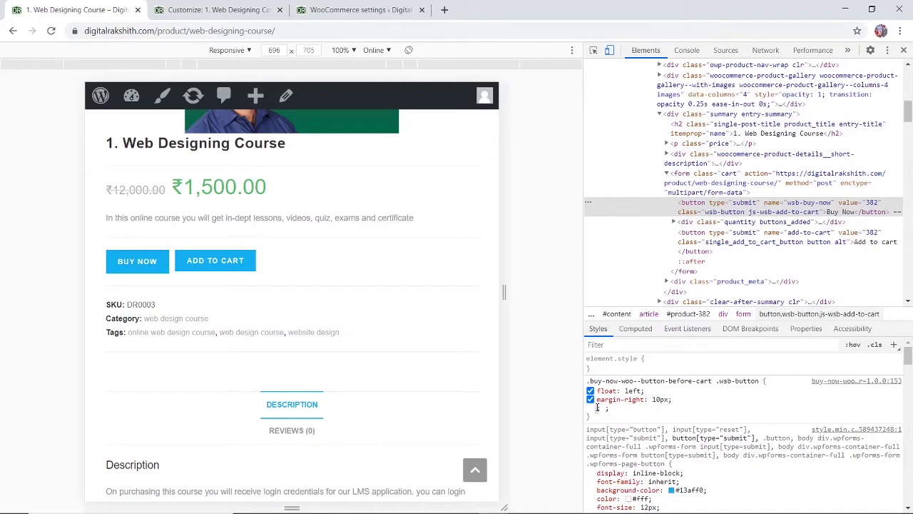
Try a padding of 100% in the Buy Now button's .wsb-button style rule
{"action": "type", "text": "padding"}
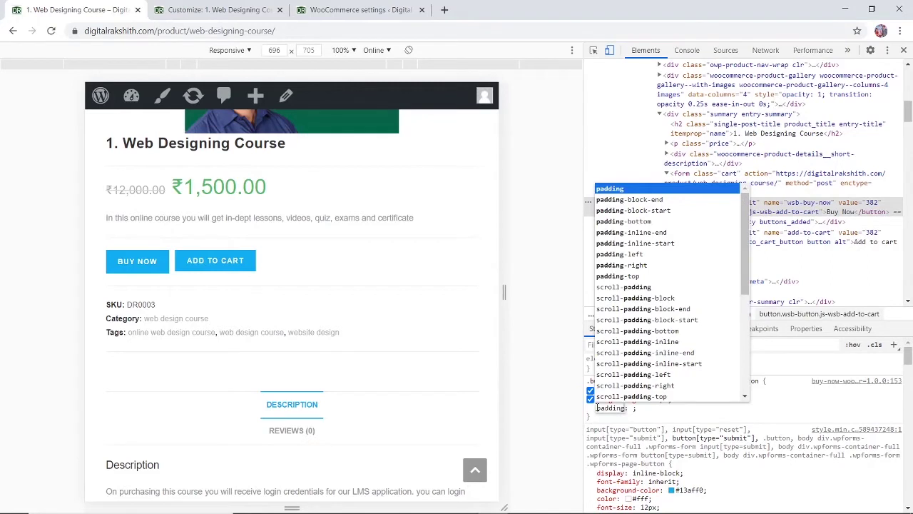
{"action": "key", "text": "Tab"}
{"action": "type", "text": "100%"}
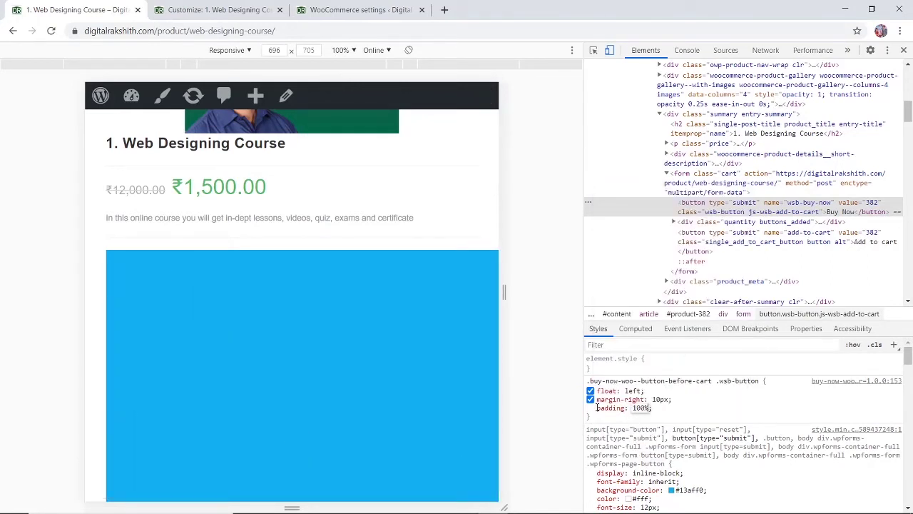
{"action": "key", "text": "BackSpace"}
{"action": "key", "text": "BackSpace"}
{"action": "key", "text": "BackSpace"}
{"action": "key", "text": "BackSpace"}
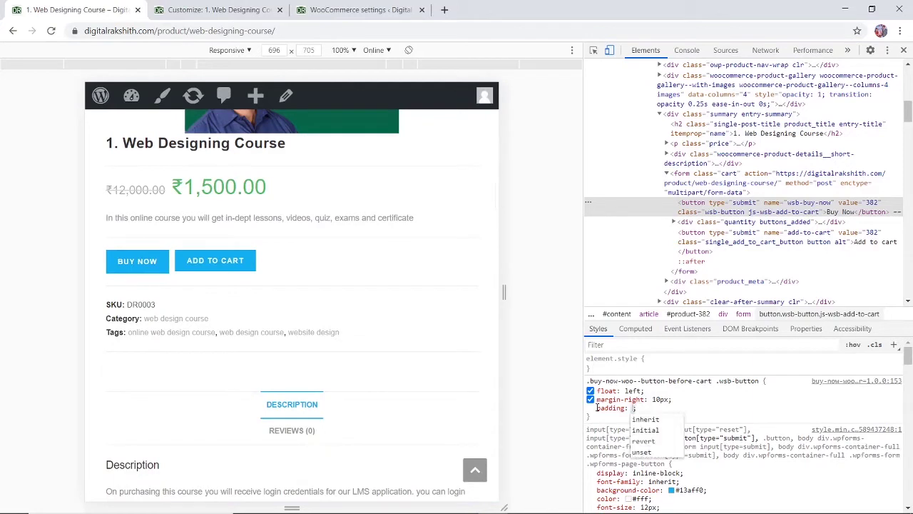
{"action": "key", "text": "shift+Tab"}
{"action": "key", "text": "BackSpace"}
Add a background-color of #4caf50 to the Buy Now button's .wsb-button style rule
{"action": "type", "text": "background"}
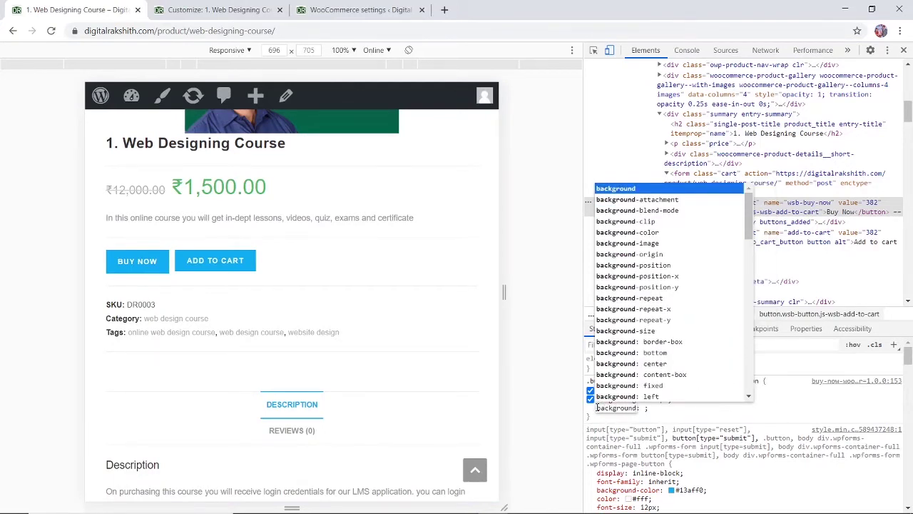
{"action": "type", "text": "-color"}
{"action": "key", "text": "Tab"}
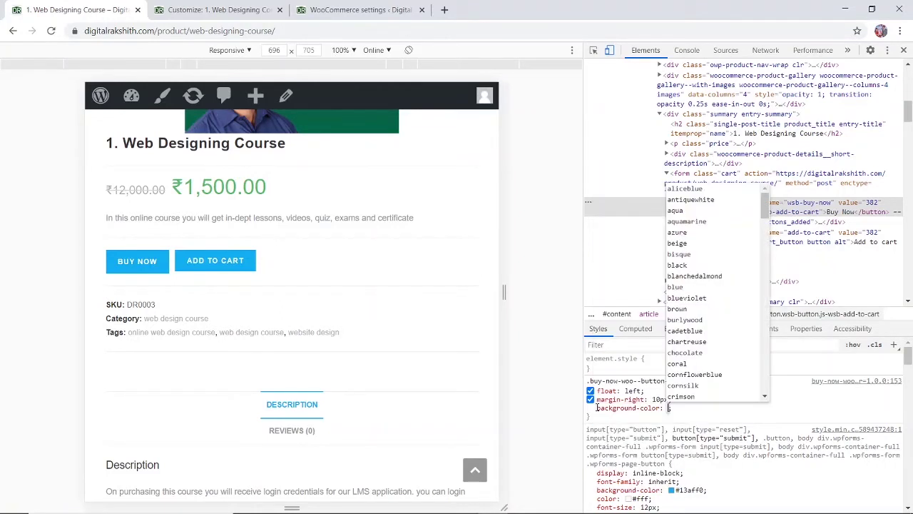
{"action": "type", "text": "#4"}
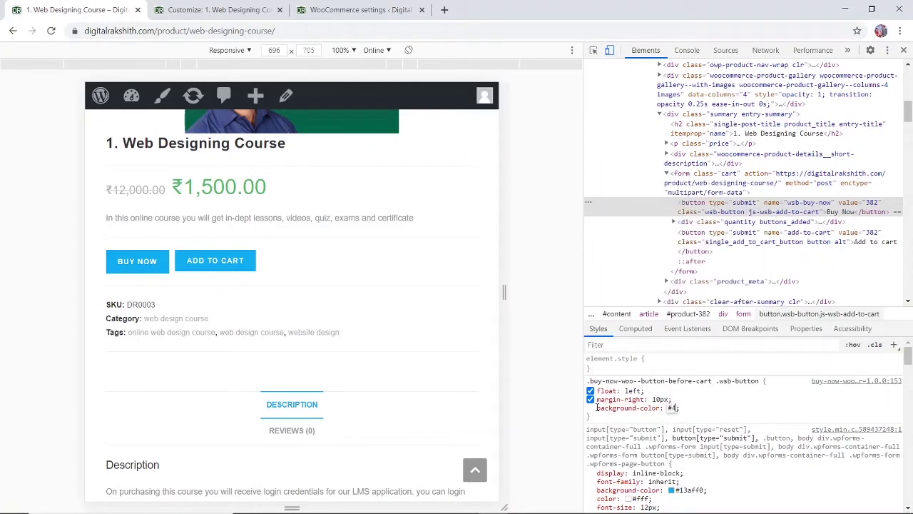
{"action": "type", "text": "caf50"}
{"action": "key", "text": "Return"}
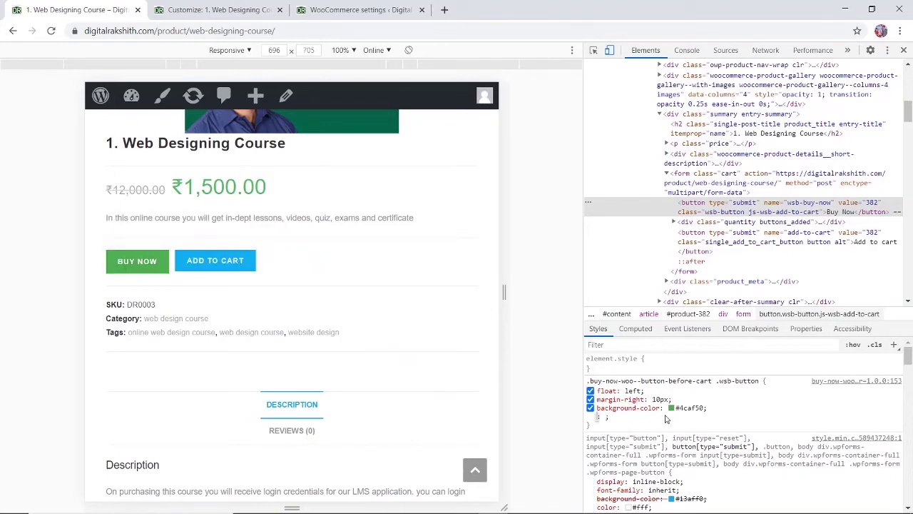
Add a padding of 10px 50px to the Buy Now button's .wsb-button style rule
{"action": "type", "text": "padding"}
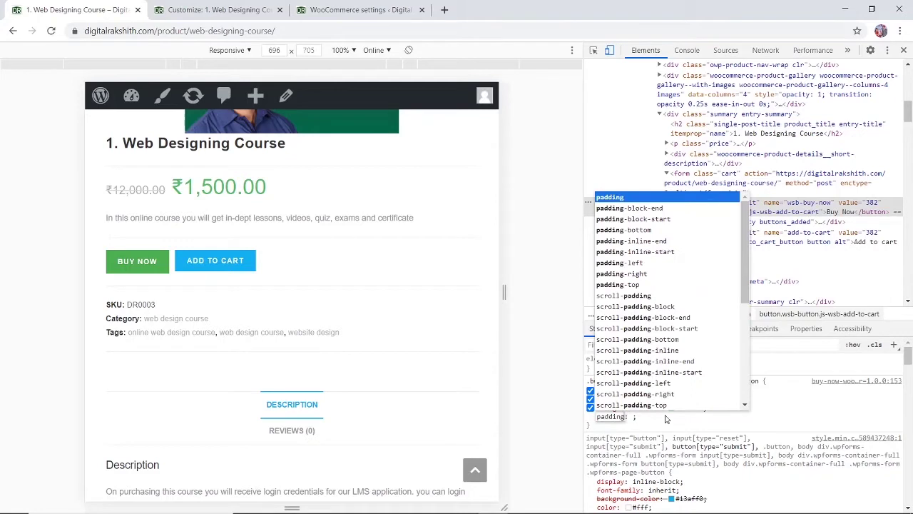
{"action": "key", "text": "Tab"}
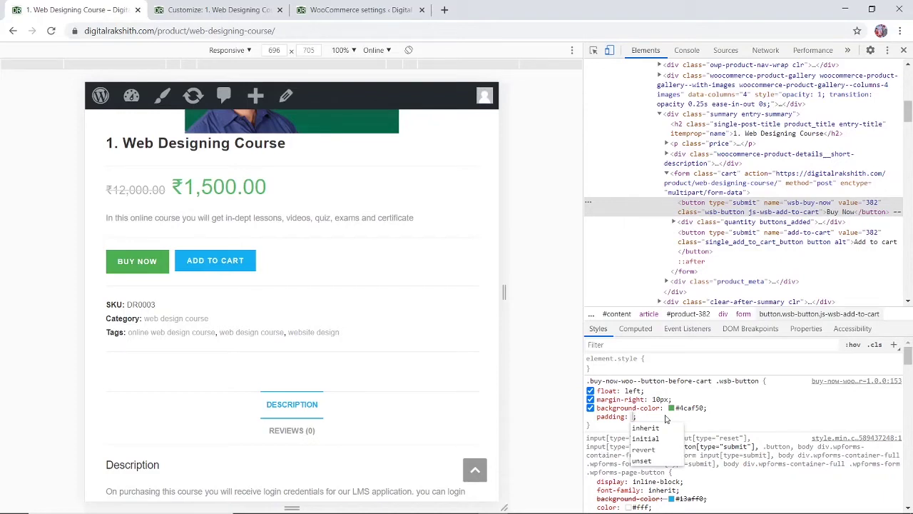
{"action": "type", "text": "10px"}
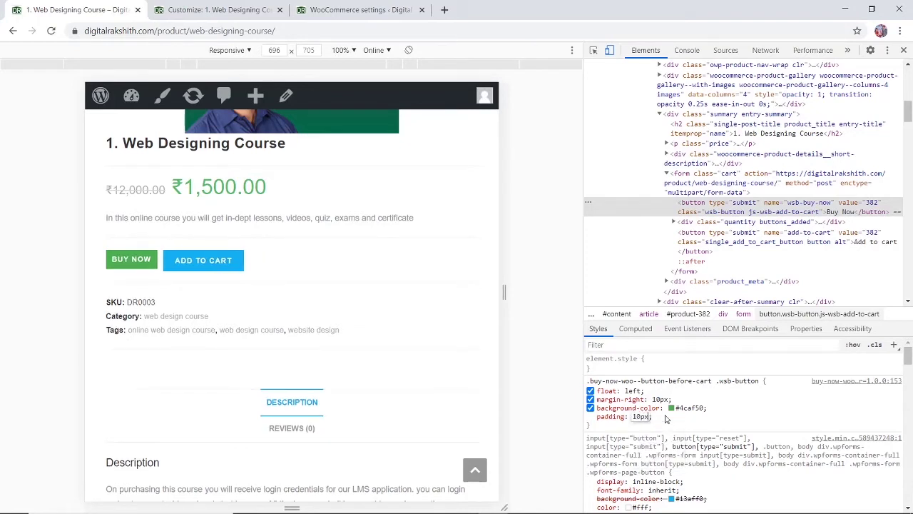
{"action": "type", "text": " 30"}
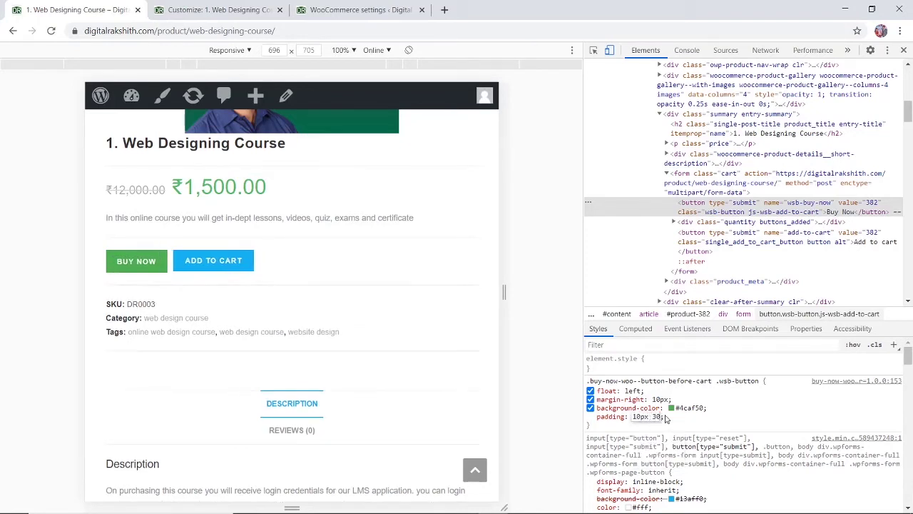
{"action": "key", "text": "BackSpace"}
{"action": "key", "text": "BackSpace"}
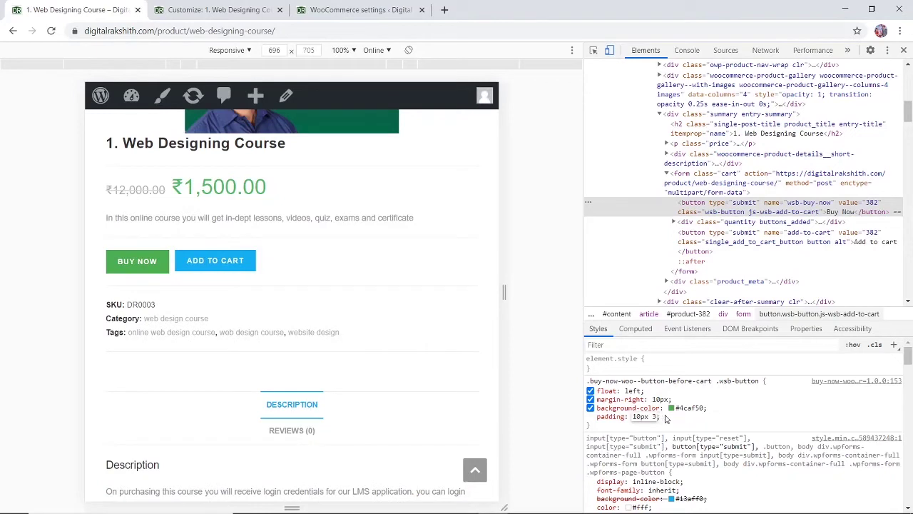
{"action": "type", "text": "50px"}
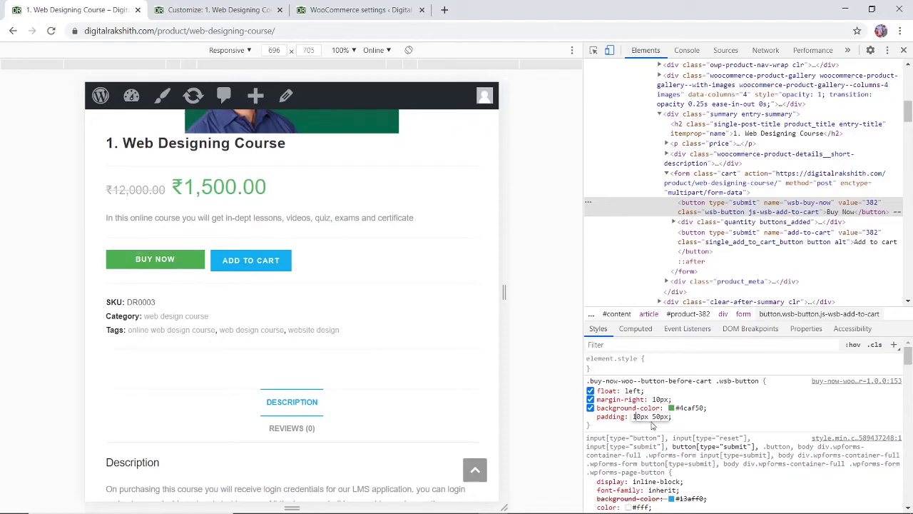
Enlarge the Buy Now button's padding to 25px 100px in its .wsb-button style rule, trying 30px vertically first
{"action": "key", "text": "BackSpace"}
{"action": "type", "text": "3"}
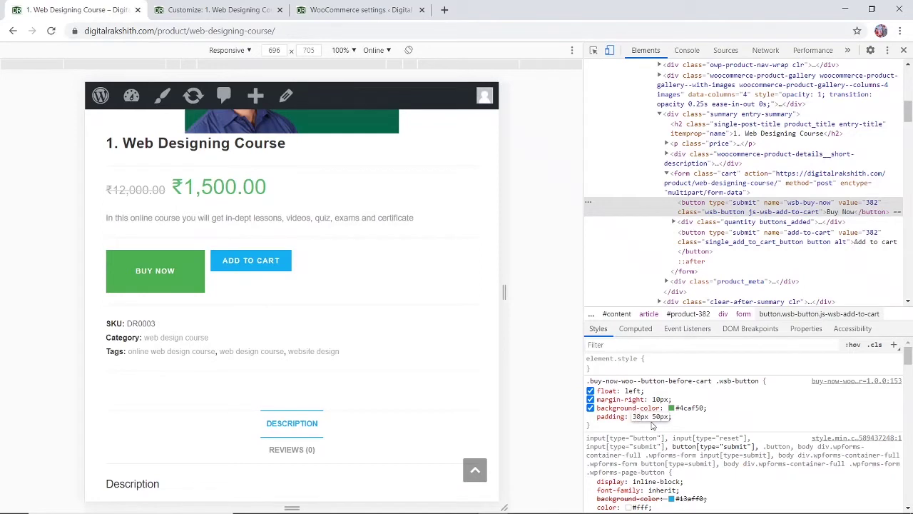
{"action": "key", "text": "BackSpace"}
{"action": "key", "text": "BackSpace"}
{"action": "type", "text": "25"}
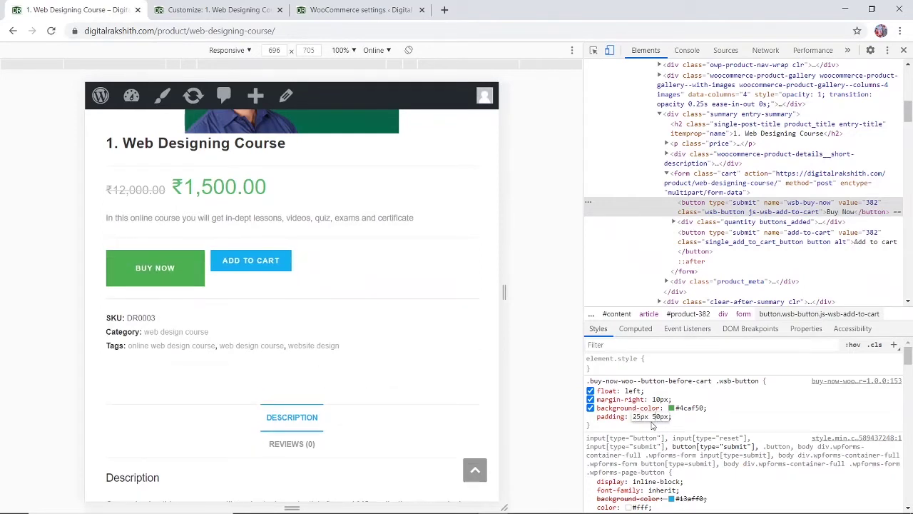
{"action": "key", "text": "BackSpace"}
{"action": "key", "text": "BackSpace"}
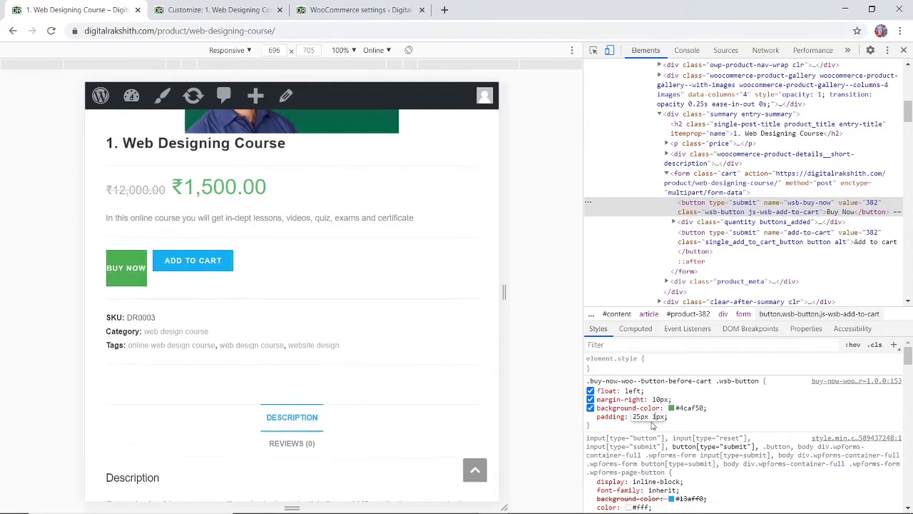
{"action": "type", "text": "100"}
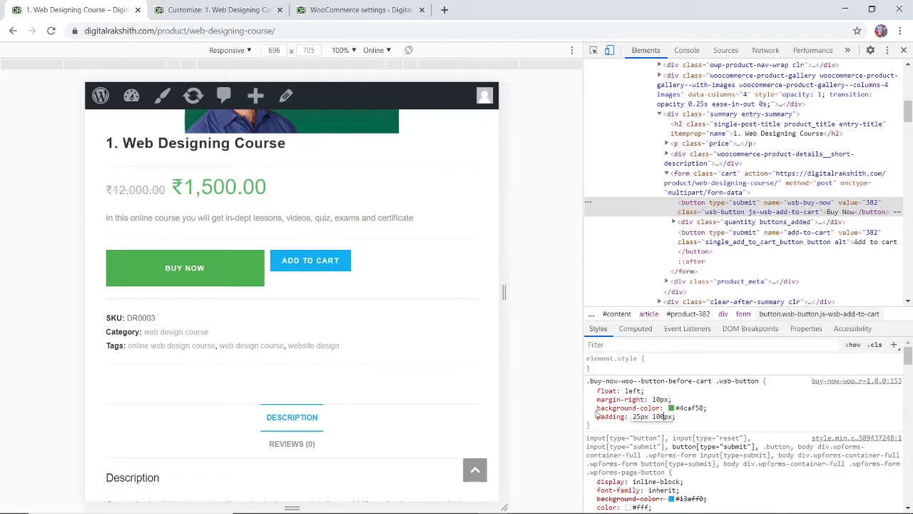
{"action": "left_click", "coordinate": [604, 430]}
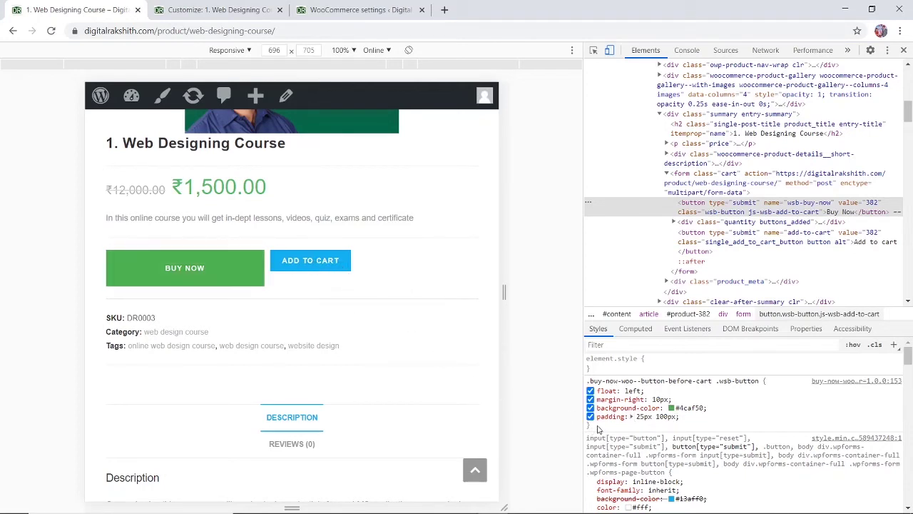
{"action": "left_click_drag", "start_coordinate": [593, 427], "coordinate": [591, 383]}
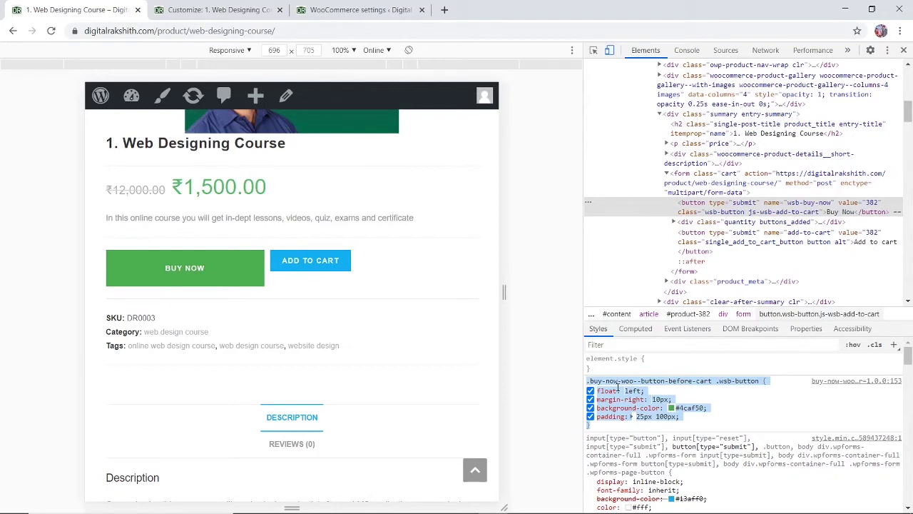
{"action": "left_click", "coordinate": [603, 428]}
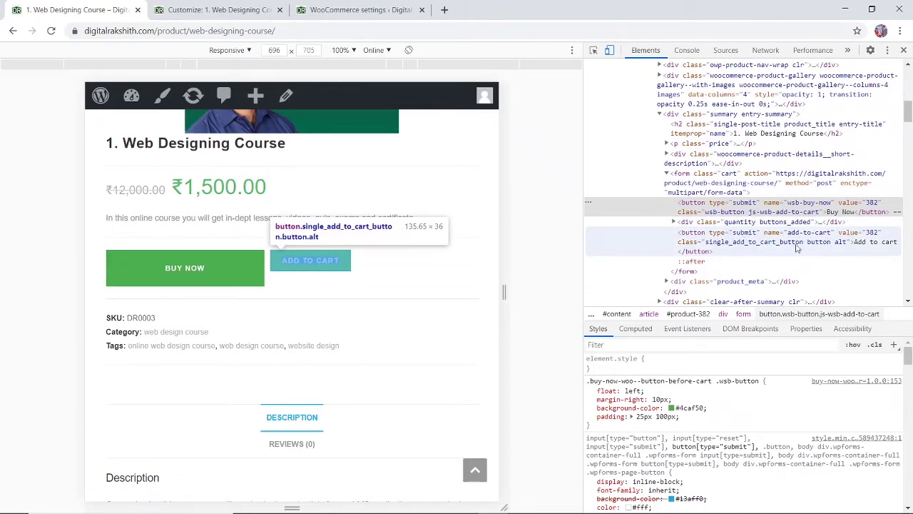
Select the Add to Cart button element in the markup and set its .woocommerce button.button padding to 25px 100px
{"action": "double_click", "coordinate": [747, 242]}
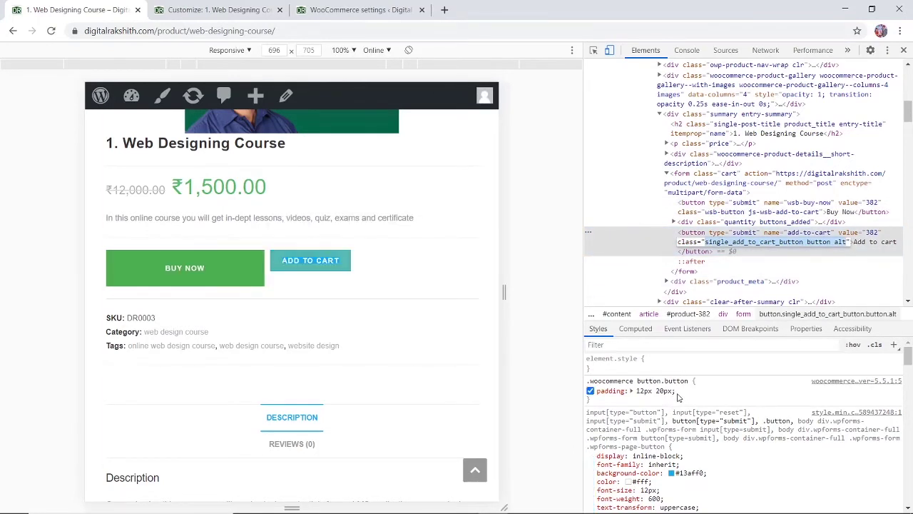
{"action": "left_click", "coordinate": [680, 398]}
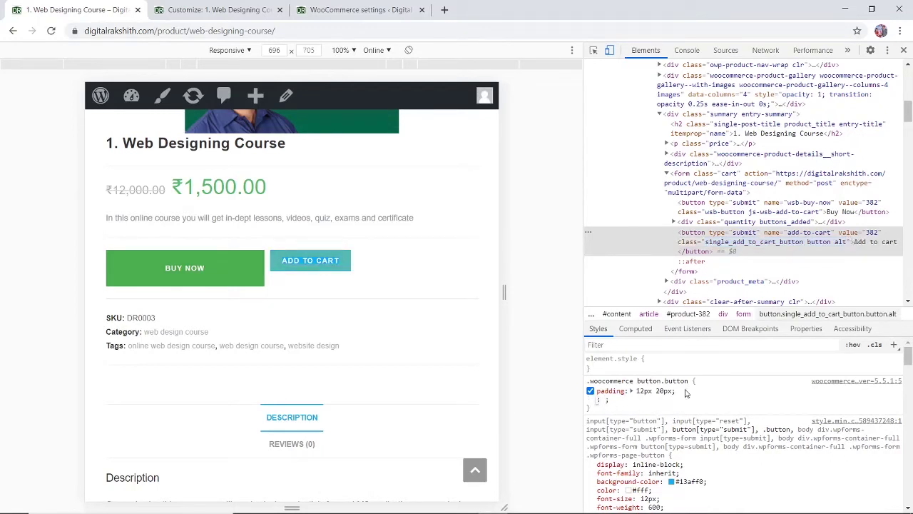
{"action": "left_click", "coordinate": [647, 393]}
{"action": "left_click", "coordinate": [641, 392]}
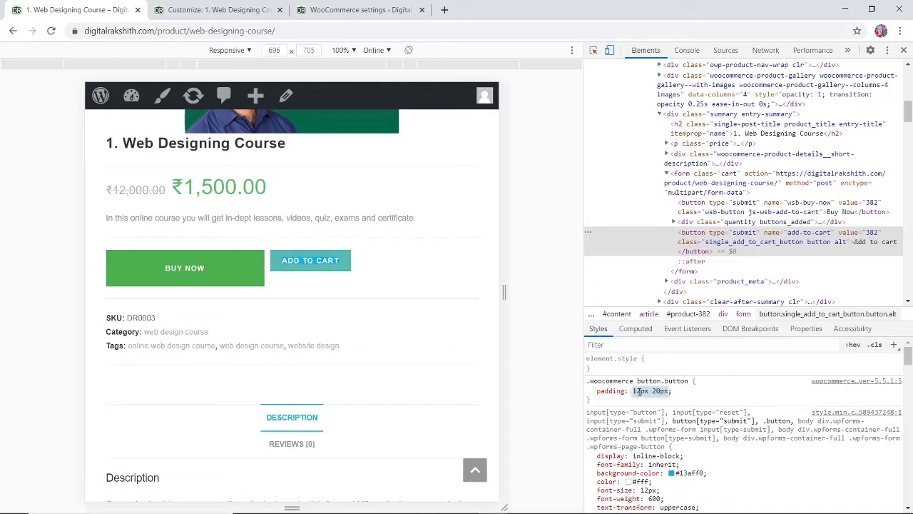
{"action": "left_click", "coordinate": [641, 391]}
{"action": "key", "text": "BackSpace"}
{"action": "key", "text": "BackSpace"}
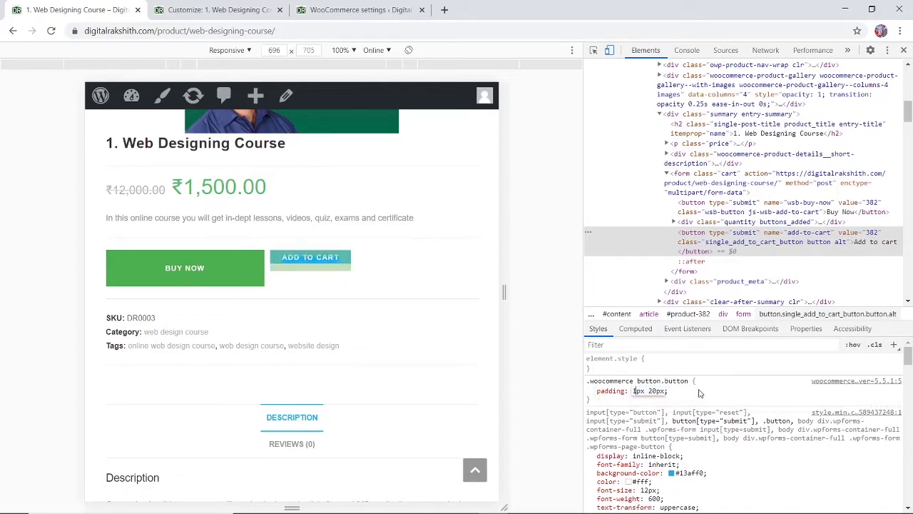
{"action": "type", "text": "25"}
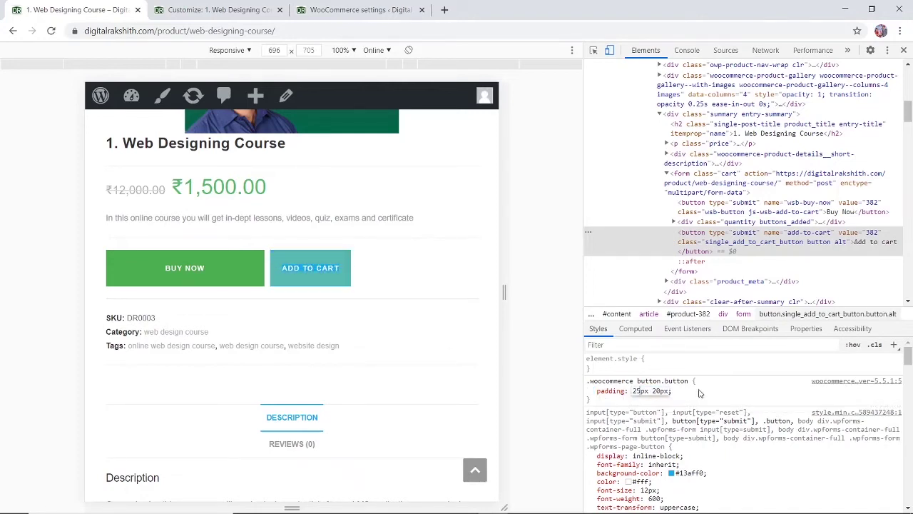
{"action": "key", "text": "BackSpace"}
{"action": "key", "text": "BackSpace"}
{"action": "type", "text": "100"}
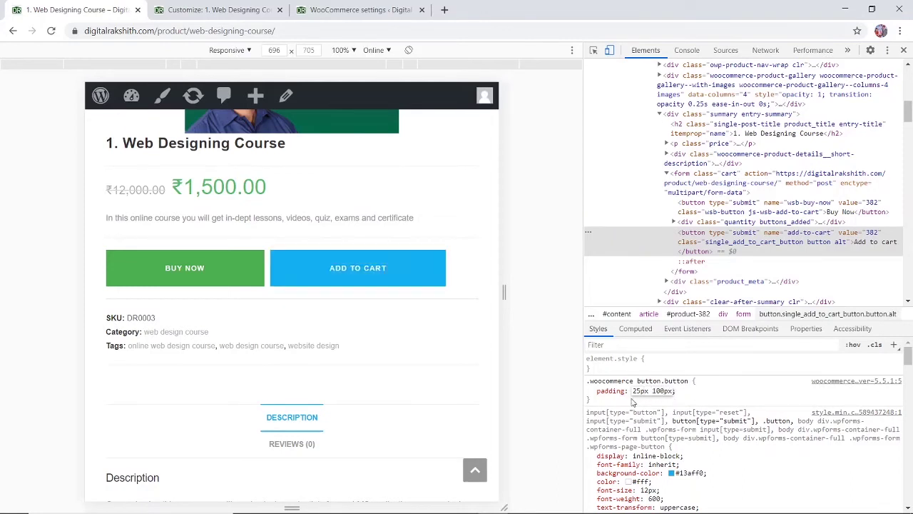
{"action": "key", "text": "Return"}
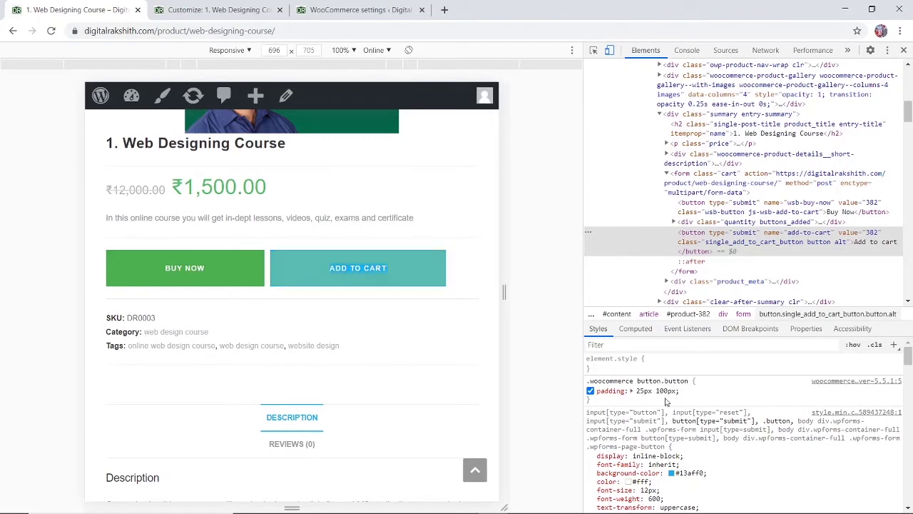
Add a background-color of #4caf50 to the Add to Cart button's .woocommerce button.button style rule
{"action": "left_click", "coordinate": [687, 396]}
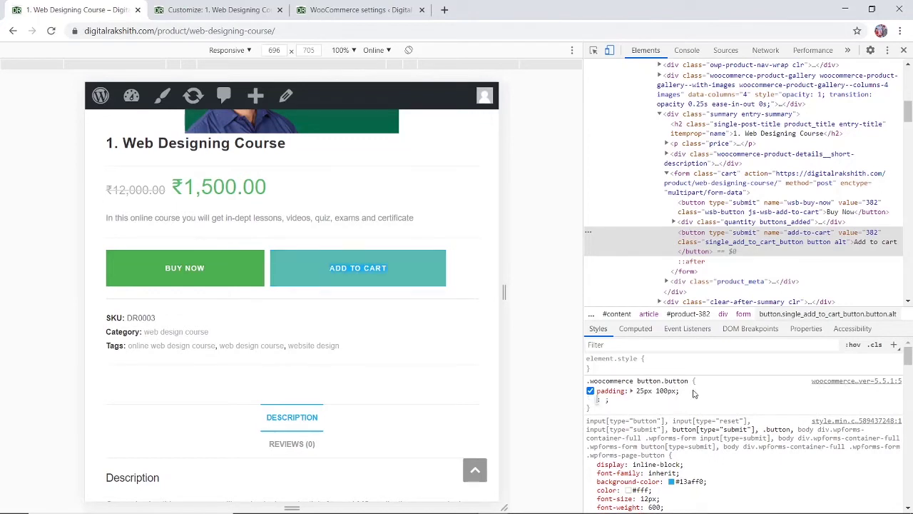
{"action": "type", "text": "background"}
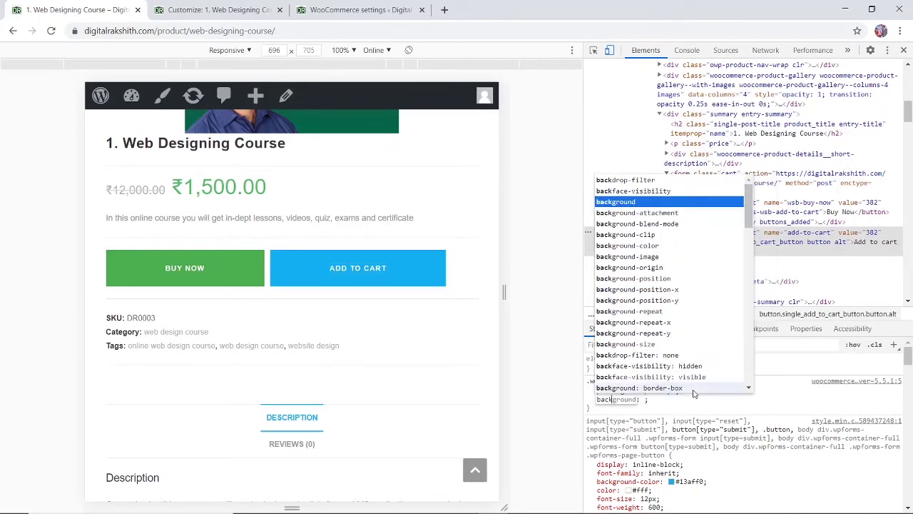
{"action": "type", "text": "-color: "}
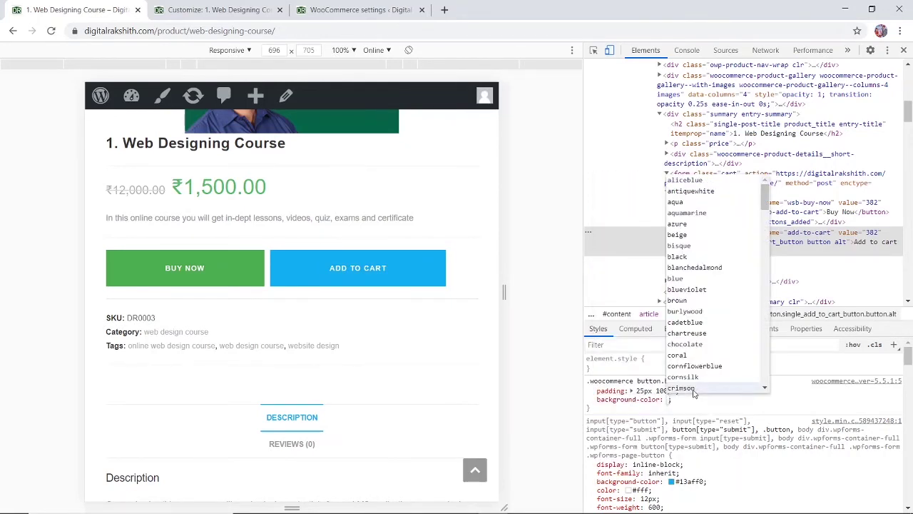
{"action": "type", "text": "#"}
{"action": "type", "text": "4caf"}
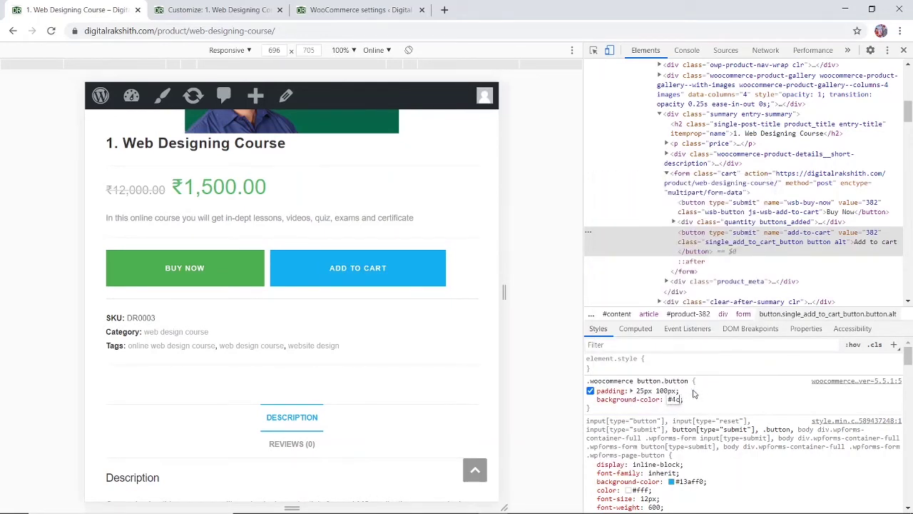
{"action": "type", "text": "50"}
{"action": "left_click", "coordinate": [724, 400]}
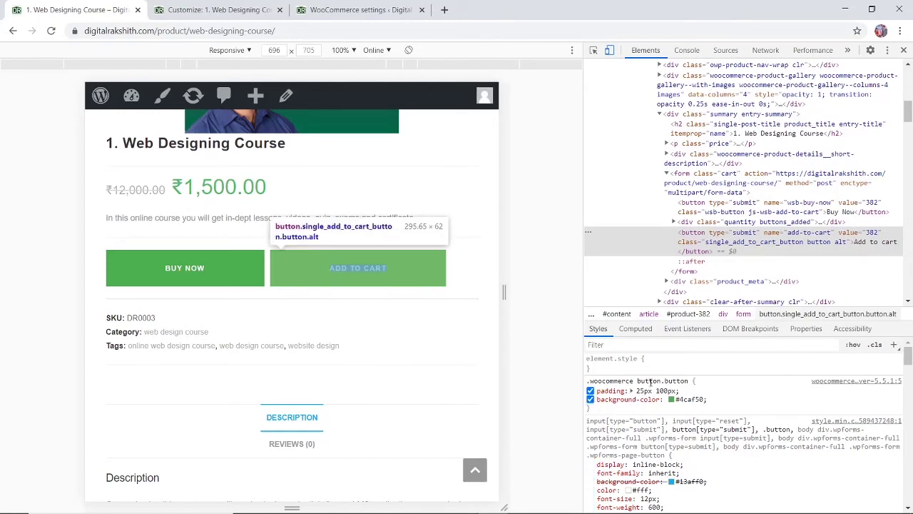
Back out of the customizer's Additional CSS section and open the digitalrakshith.com homepage in a new tab
{"action": "left_click", "coordinate": [203, 10]}
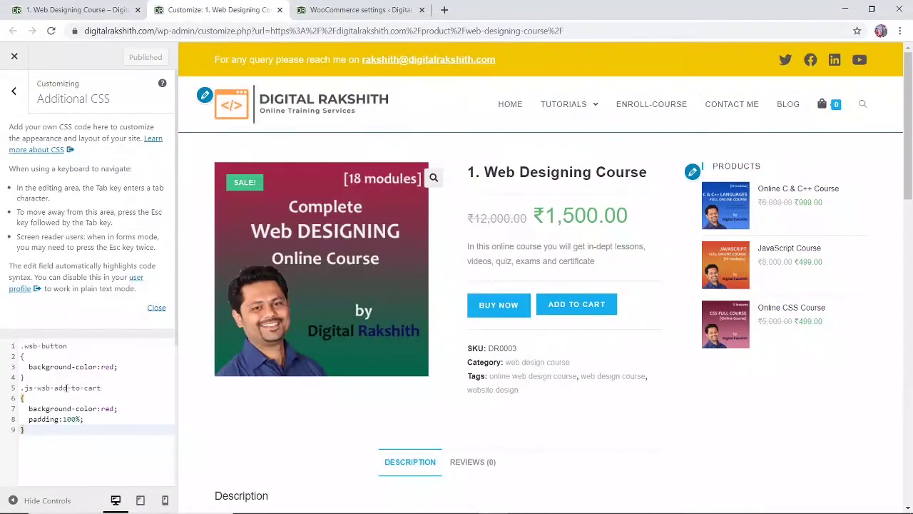
{"action": "left_click", "coordinate": [16, 93]}
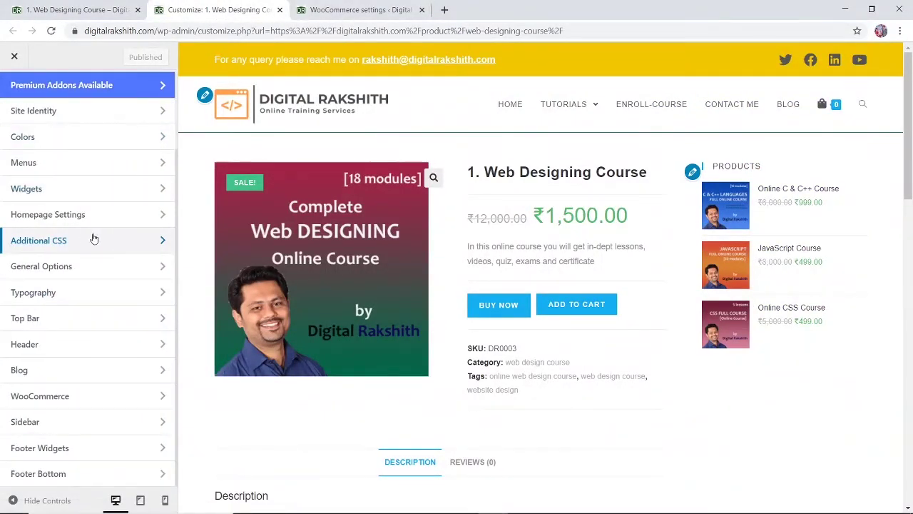
{"action": "left_click", "coordinate": [360, 10]}
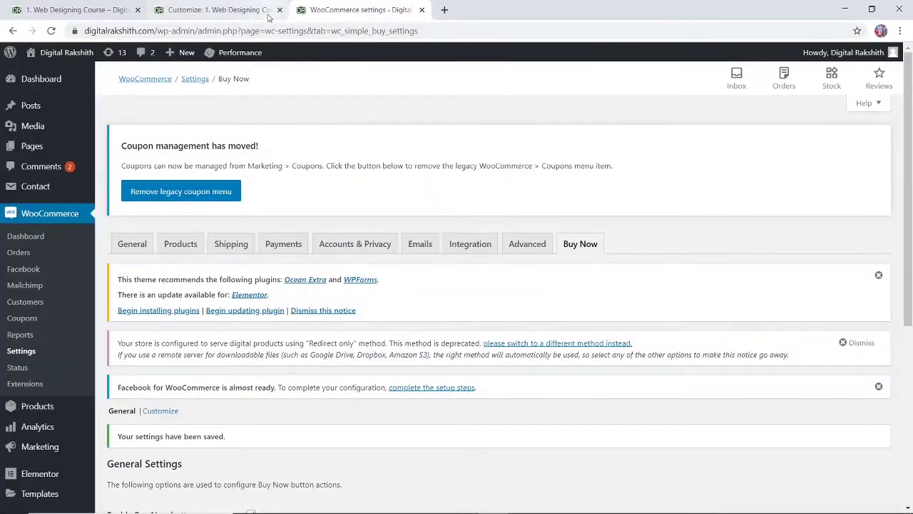
{"action": "left_click", "coordinate": [217, 10]}
{"action": "left_click", "coordinate": [107, 6]}
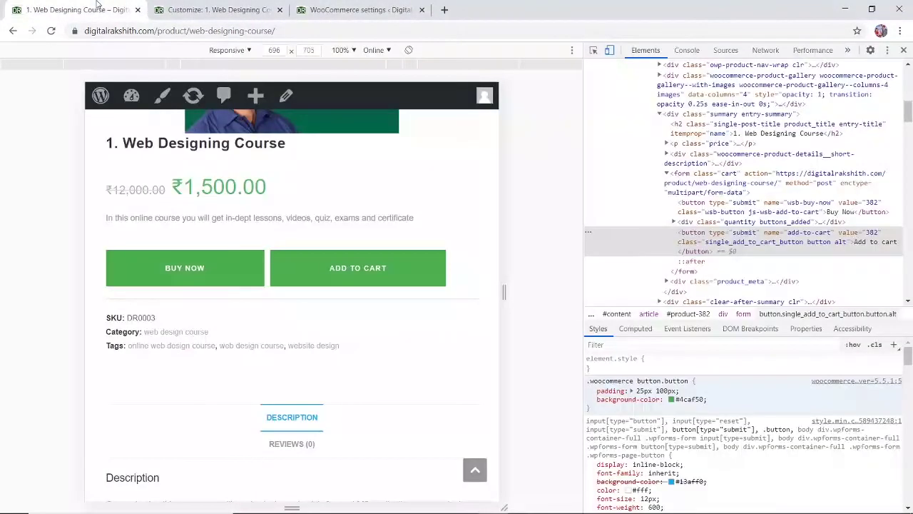
{"action": "left_click", "coordinate": [443, 10]}
{"action": "type", "text": "di"}
{"action": "key", "text": "Return"}
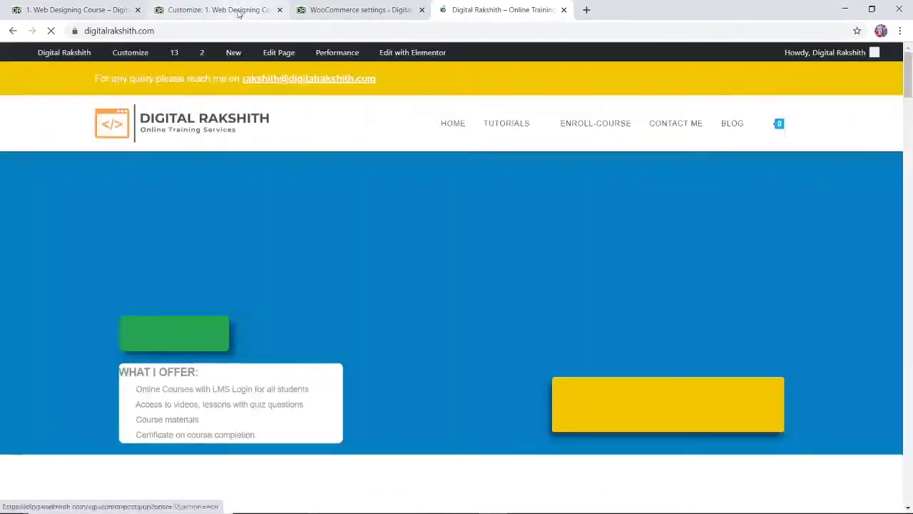
Return to the customizer, close it, then reopen it for the product page and show the Additional CSS section
{"action": "left_click", "coordinate": [240, 11]}
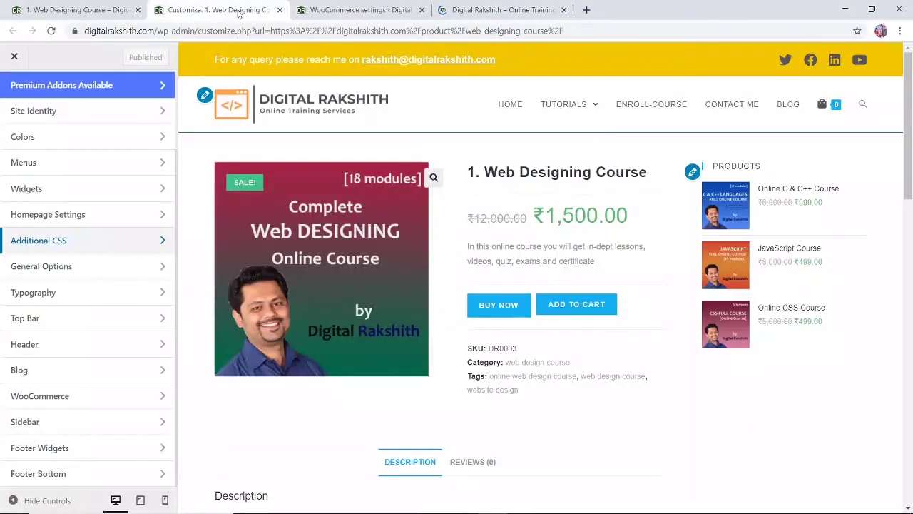
{"action": "left_click", "coordinate": [15, 56]}
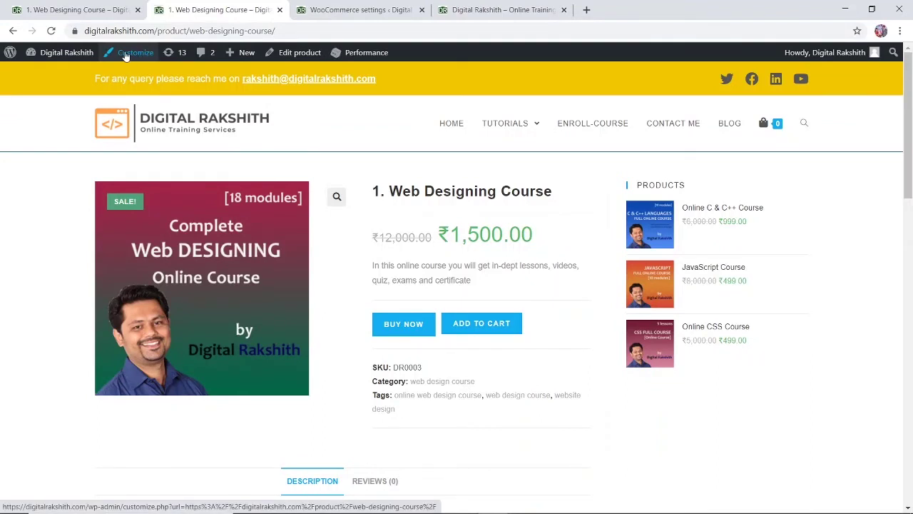
{"action": "left_click", "coordinate": [140, 57]}
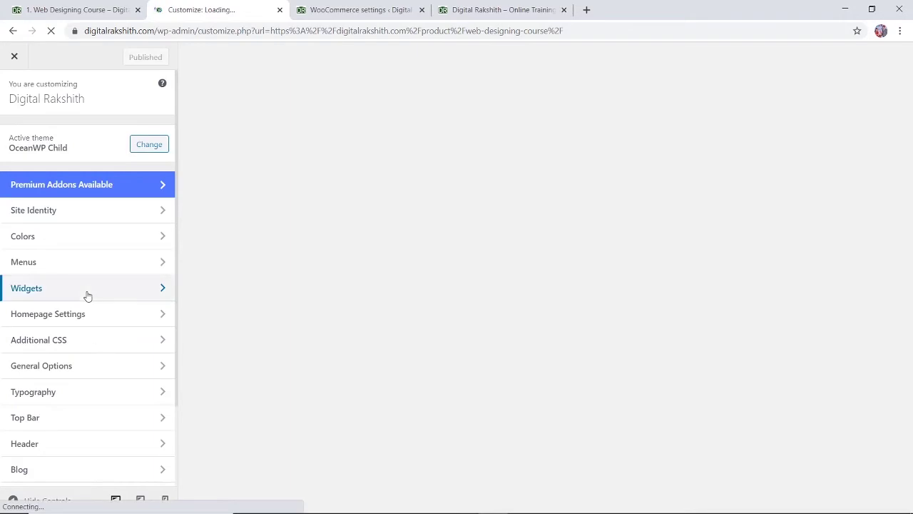
{"action": "left_click", "coordinate": [49, 343]}
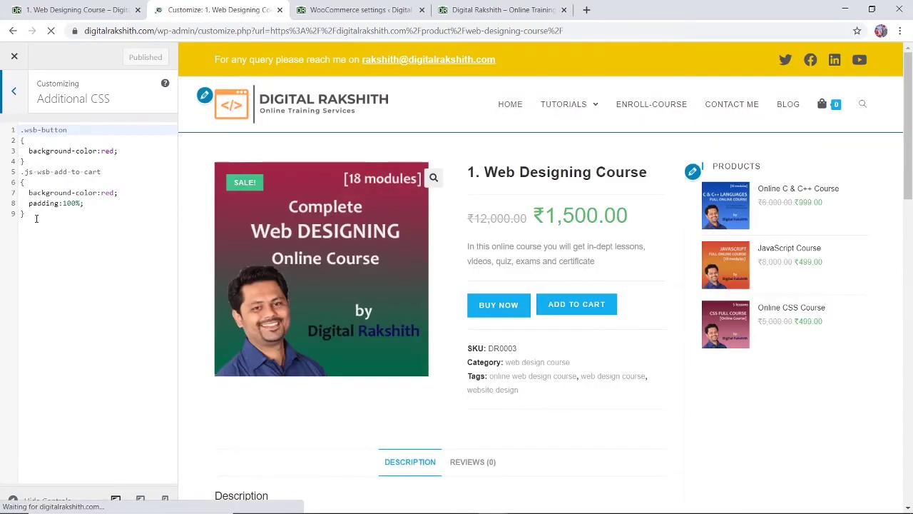
Replace all Additional CSS with a .buy-now-woo--button-before-cart .wsb-button rule: float left, margin-right 10px, background-color #4caf50, padding 25px 100px
{"action": "left_click_drag", "start_coordinate": [30, 214], "coordinate": [20, 126]}
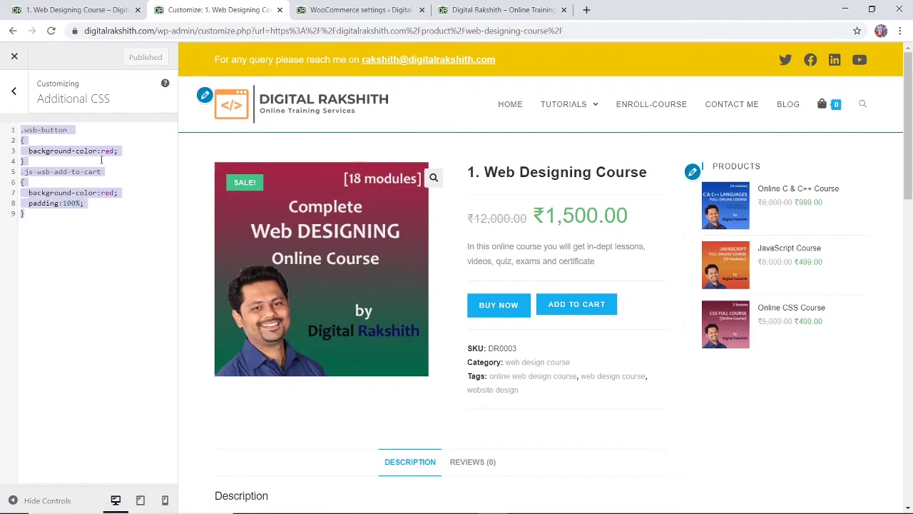
{"action": "key", "text": "BackSpace"}
{"action": "type", "text": ".buy-now-woo--button-before-cart .wsb-button {     float: left;     margin-right: 10px;     background-color: #4caf50;     padding: 25px 100px; }"}
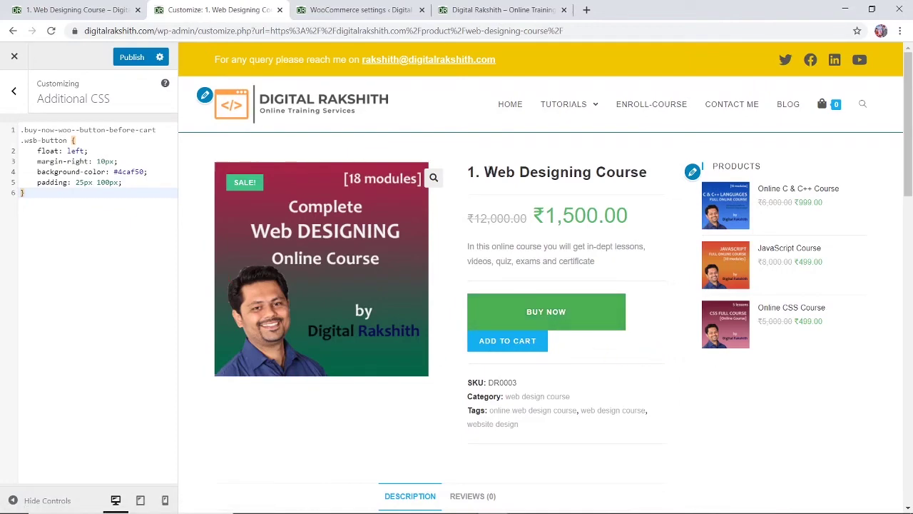
Copy the inspected .woocommerce button.button rule with padding 25px 100px and background-color #4caf50 into Additional CSS below the Buy Now rule
{"action": "left_click", "coordinate": [395, 8]}
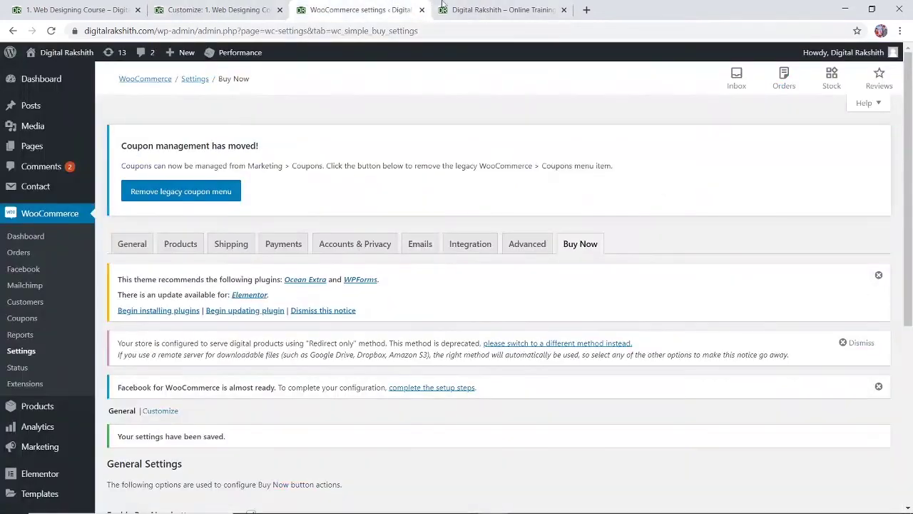
{"action": "left_click", "coordinate": [469, 10]}
{"action": "left_click", "coordinate": [107, 10]}
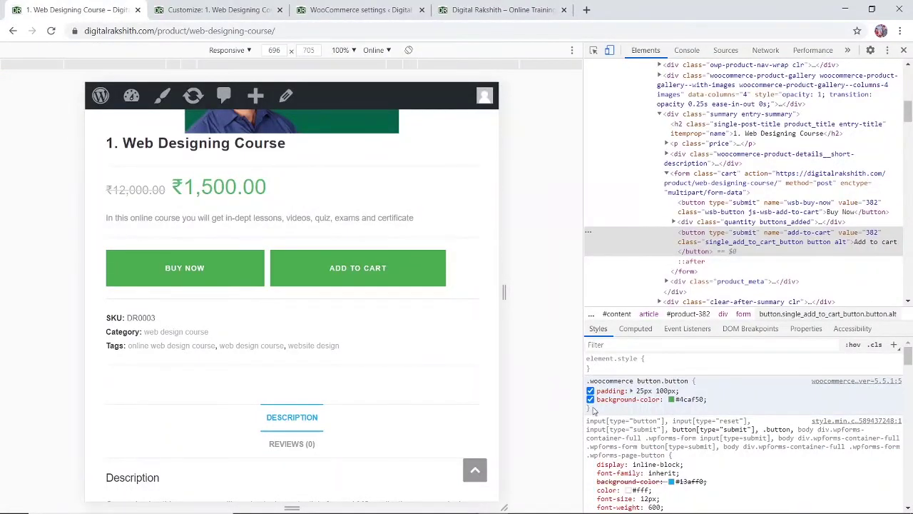
{"action": "left_click_drag", "start_coordinate": [592, 410], "coordinate": [637, 407]}
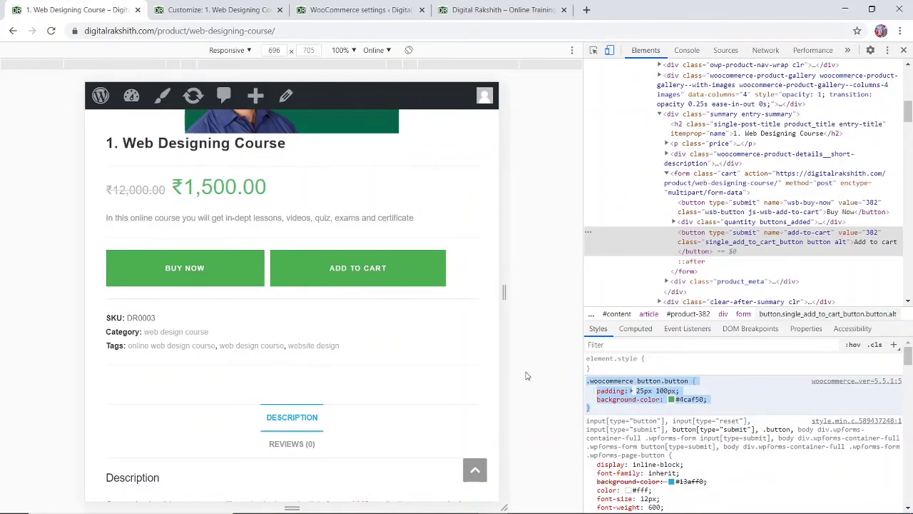
{"action": "left_click", "coordinate": [236, 8]}
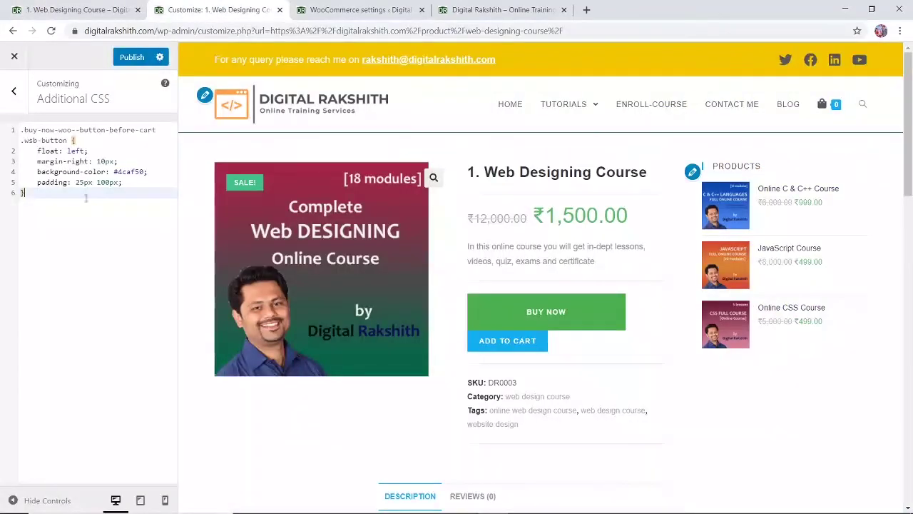
{"action": "left_click", "coordinate": [93, 208]}
{"action": "key", "text": "Return"}
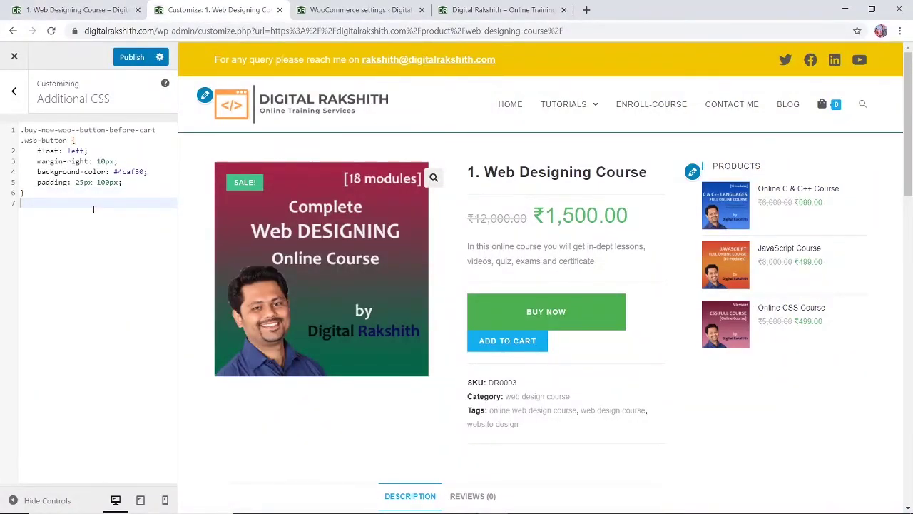
{"action": "type", "text": ".woocommerce button.button {     padding: 25px 100px;     background-color: #4caf50; }"}
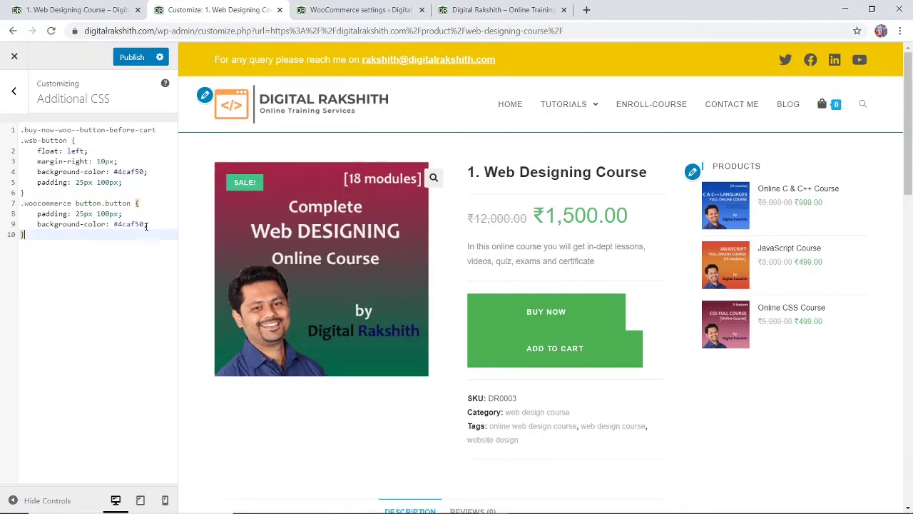
Publish the custom CSS and close the customizer to check both buttons on the live product page
{"action": "left_click", "coordinate": [132, 57]}
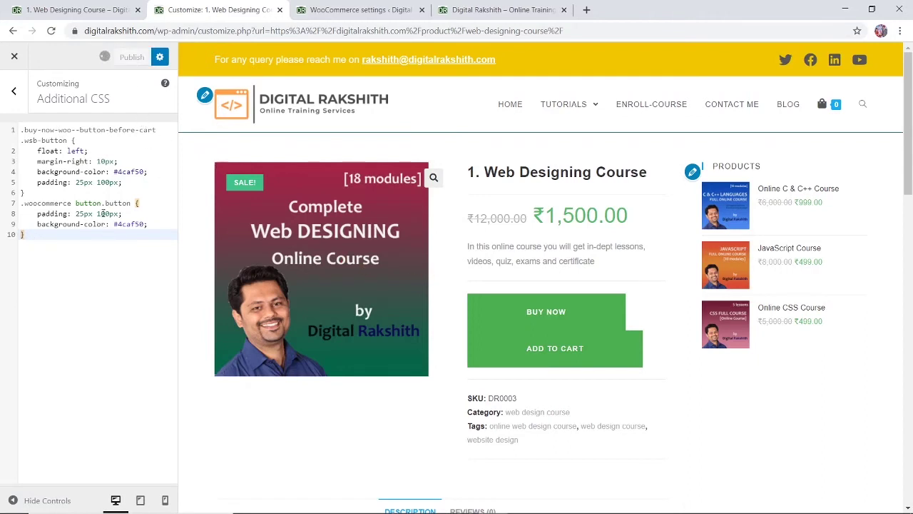
{"action": "left_click", "coordinate": [16, 60]}
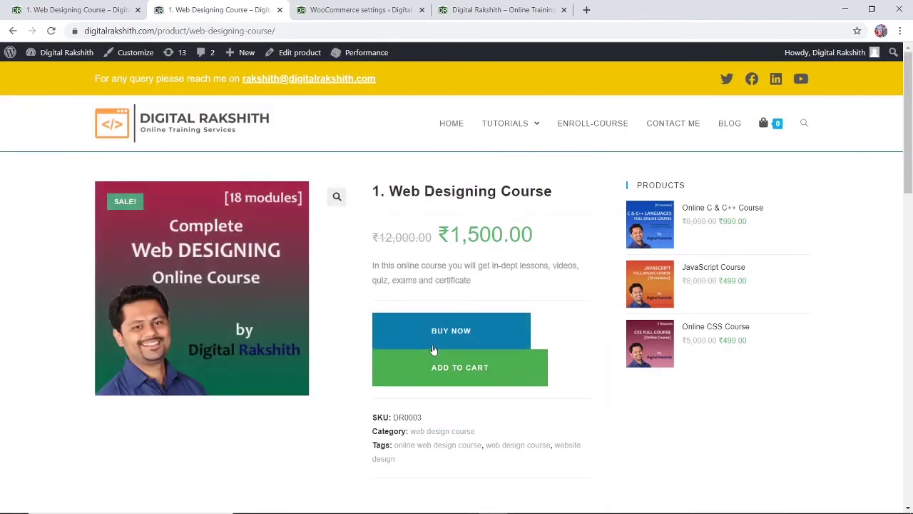
{"action": "left_click", "coordinate": [487, 343]}
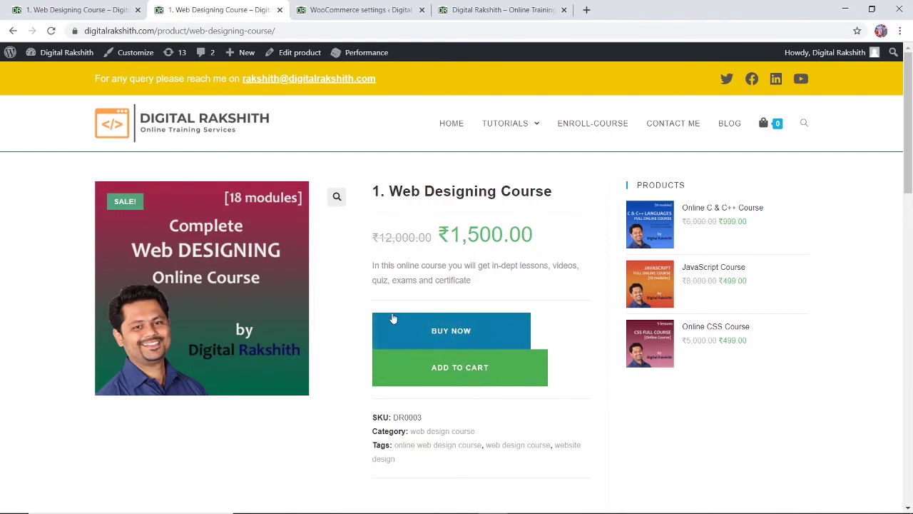
Reopen the customizer's Additional CSS and add width:100% to the Buy Now button's .wsb-button rule
{"action": "left_click", "coordinate": [145, 57]}
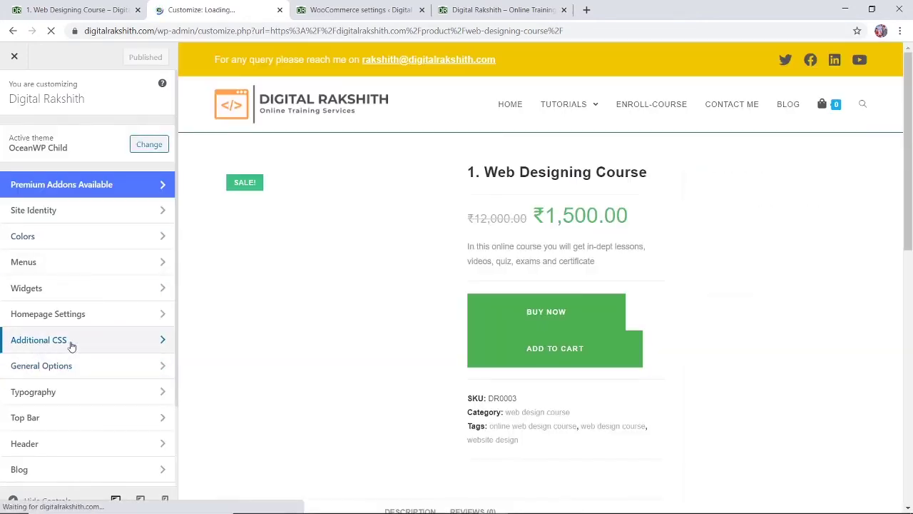
{"action": "left_click", "coordinate": [71, 341]}
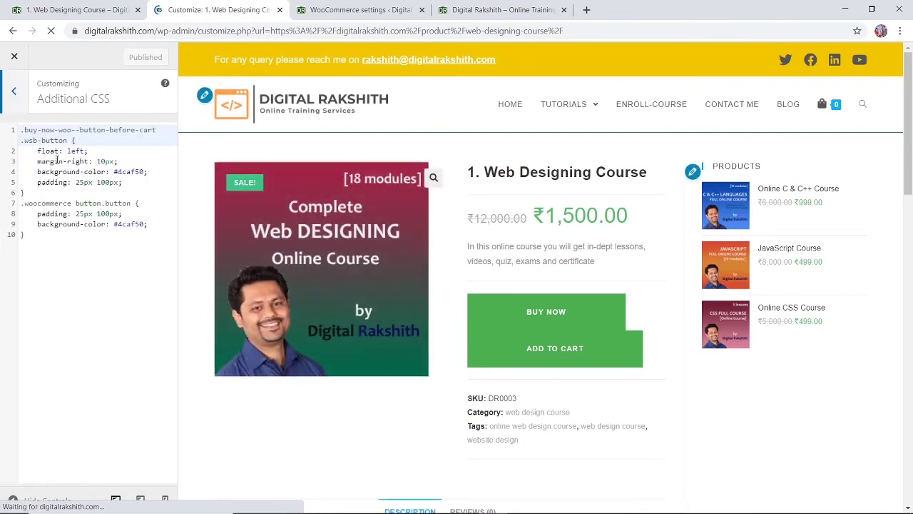
{"action": "left_click", "coordinate": [132, 183]}
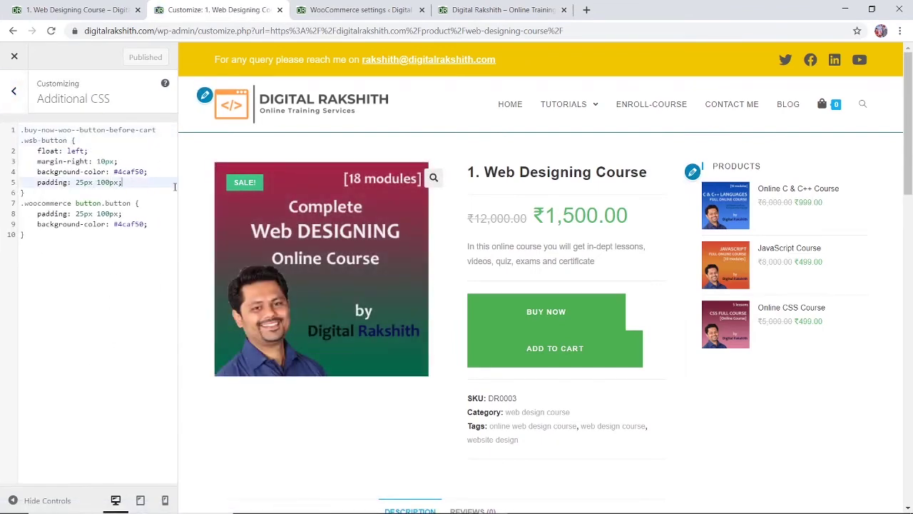
{"action": "key", "text": "Return"}
{"action": "type", "text": "widt"}
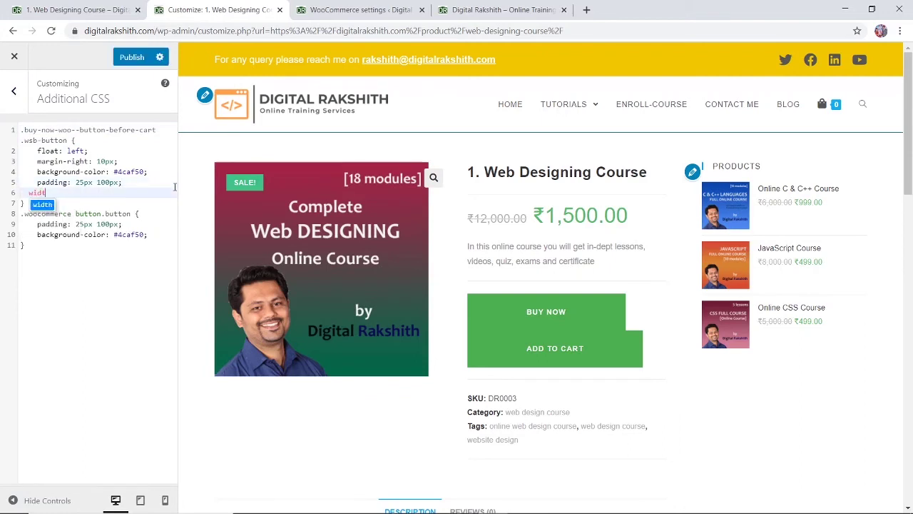
{"action": "type", "text": "h:100%;"}
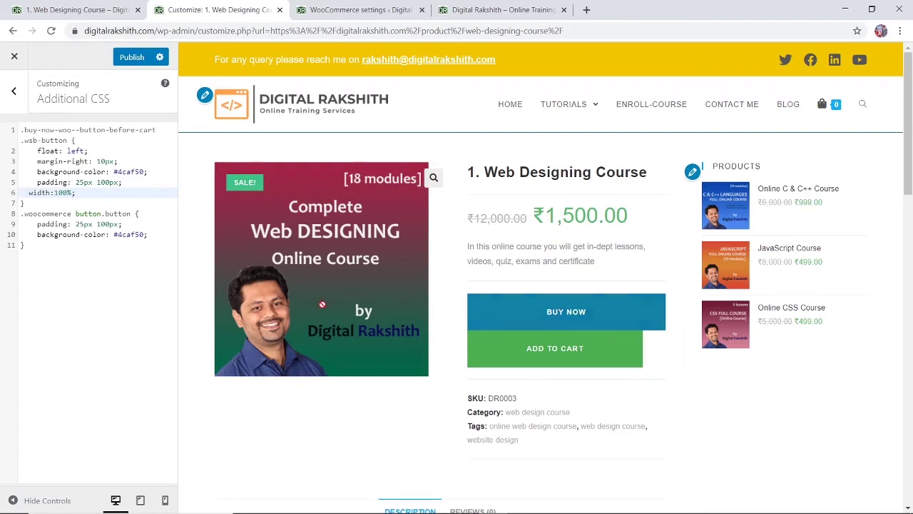
Add width:100% to the Add to Cart button's .woocommerce button.button rule
{"action": "left_click", "coordinate": [157, 234]}
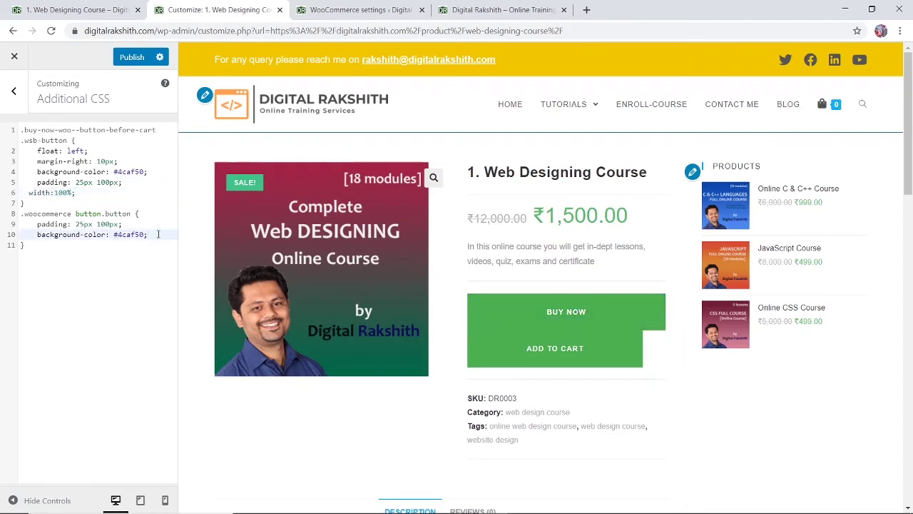
{"action": "key", "text": "Return"}
{"action": "type", "text": "width"}
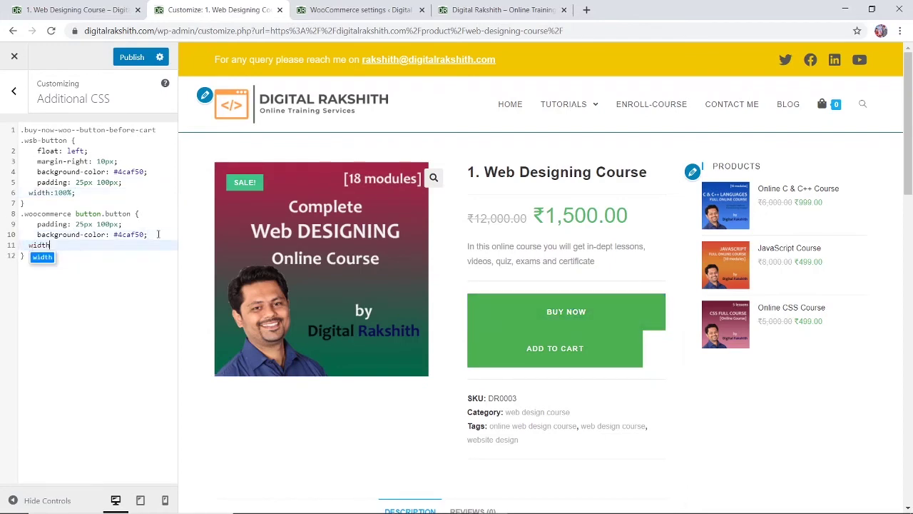
{"action": "type", "text": ":100%;"}
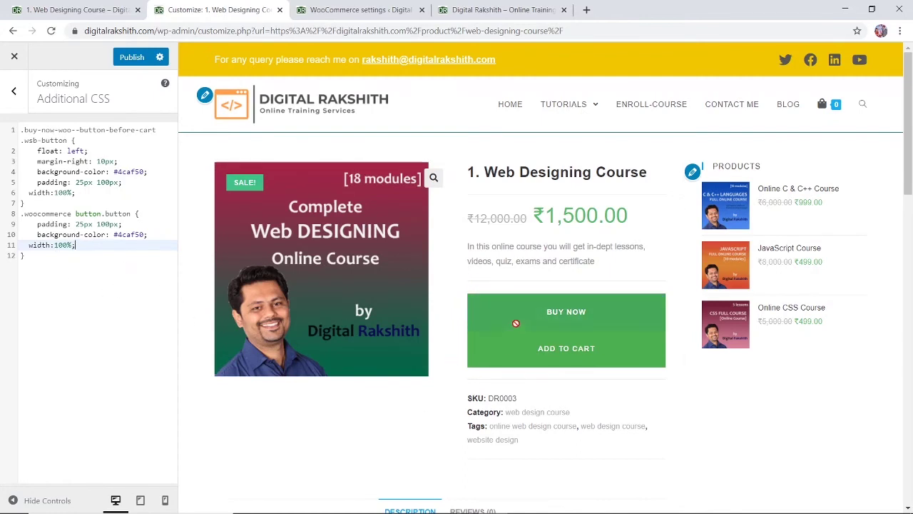
Add margin-bottom:5px to the Buy Now button's .wsb-button rule and publish the CSS changes
{"action": "left_click", "coordinate": [84, 193]}
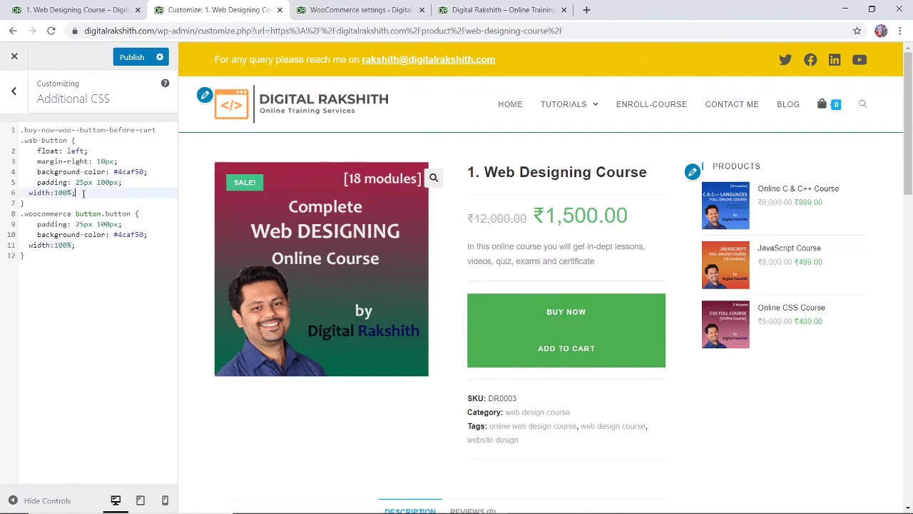
{"action": "key", "text": "Return"}
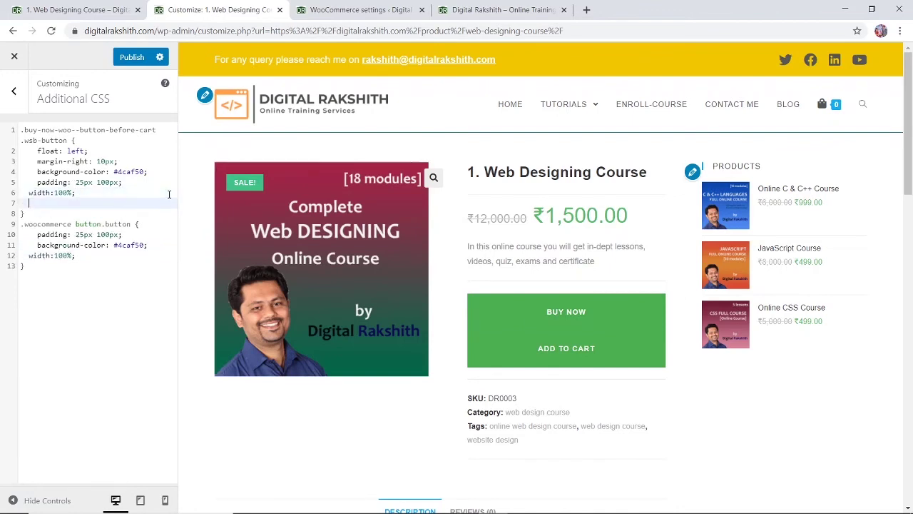
{"action": "type", "text": "margin-"}
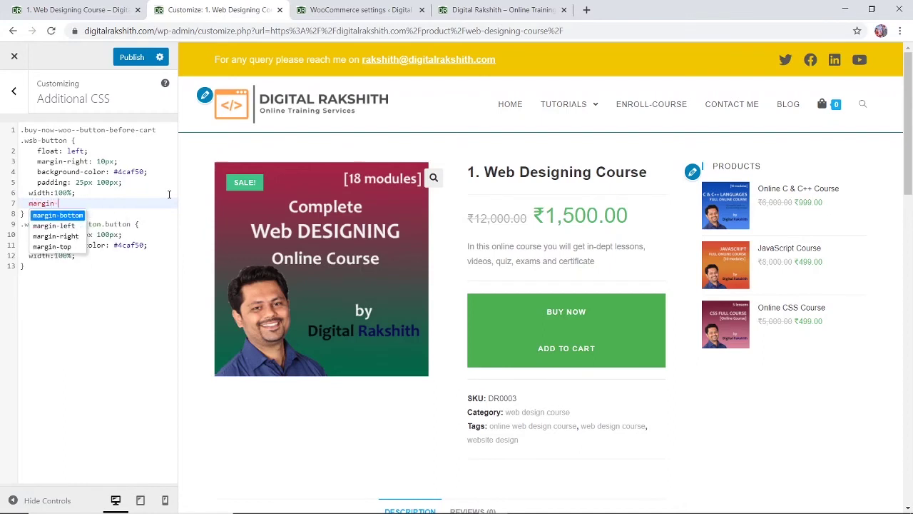
{"action": "type", "text": "bott"}
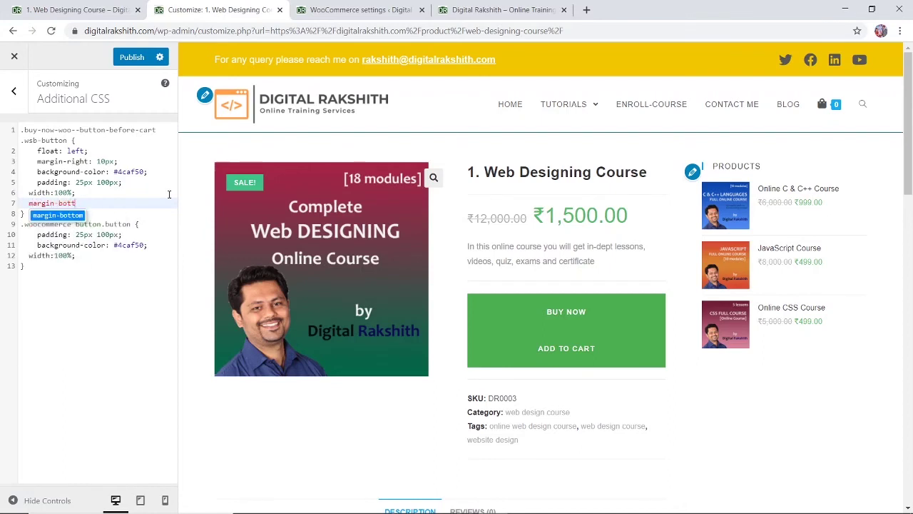
{"action": "type", "text": "om:"}
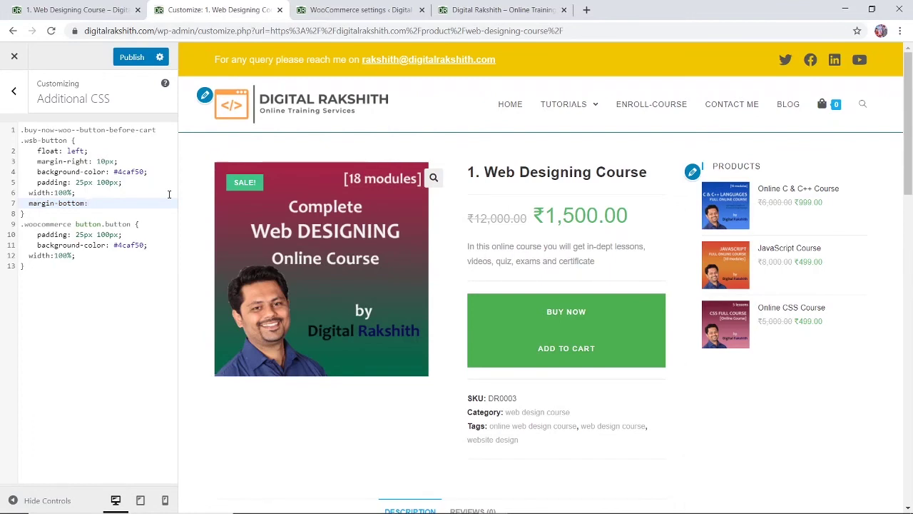
{"action": "type", "text": "5px;"}
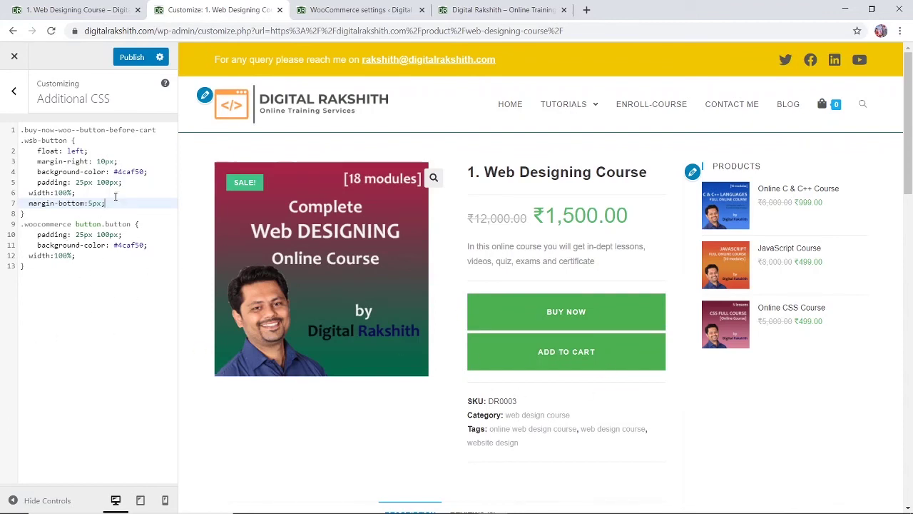
{"action": "left_click", "coordinate": [129, 59]}
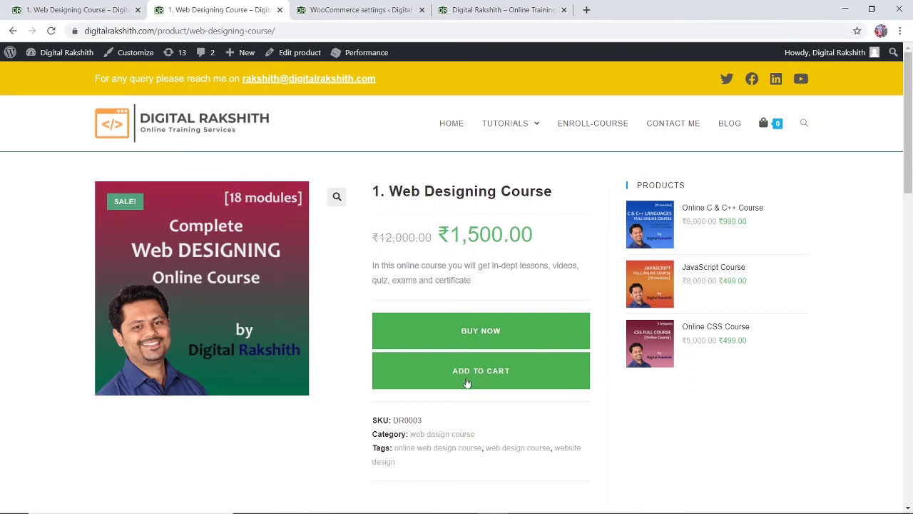
Test Buy Now on the Web Designing Course product page and review the checkout's billing details, order summary and payment section
{"action": "left_click", "coordinate": [483, 339]}
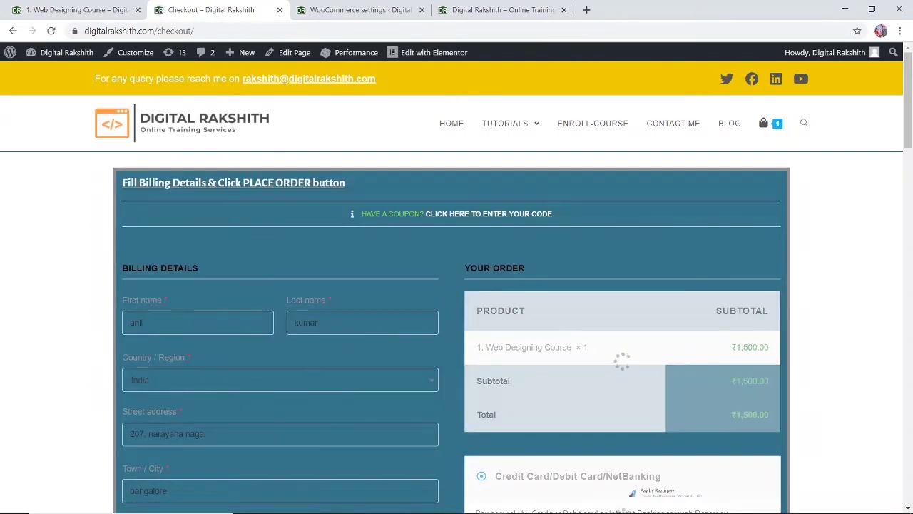
{"action": "scroll", "coordinate": [556, 361], "scroll_direction": "down", "scroll_amount": 9}
{"action": "scroll", "coordinate": [556, 364], "scroll_direction": "up", "scroll_amount": 9}
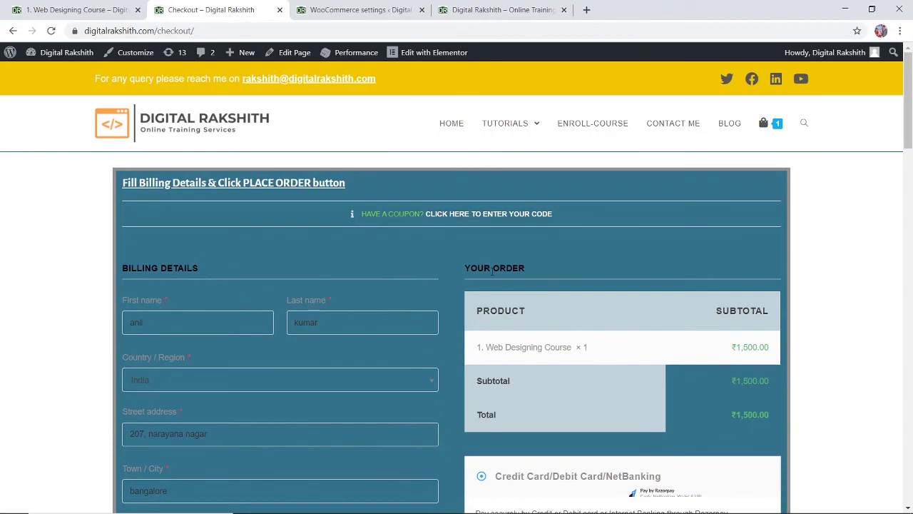
{"action": "scroll", "coordinate": [631, 383], "scroll_direction": "down", "scroll_amount": 2}
{"action": "scroll", "coordinate": [309, 280], "scroll_direction": "up", "scroll_amount": 2}
{"action": "scroll", "coordinate": [469, 388], "scroll_direction": "down", "scroll_amount": 1}
{"action": "scroll", "coordinate": [691, 404], "scroll_direction": "down", "scroll_amount": 3}
{"action": "scroll", "coordinate": [686, 403], "scroll_direction": "up", "scroll_amount": 3}
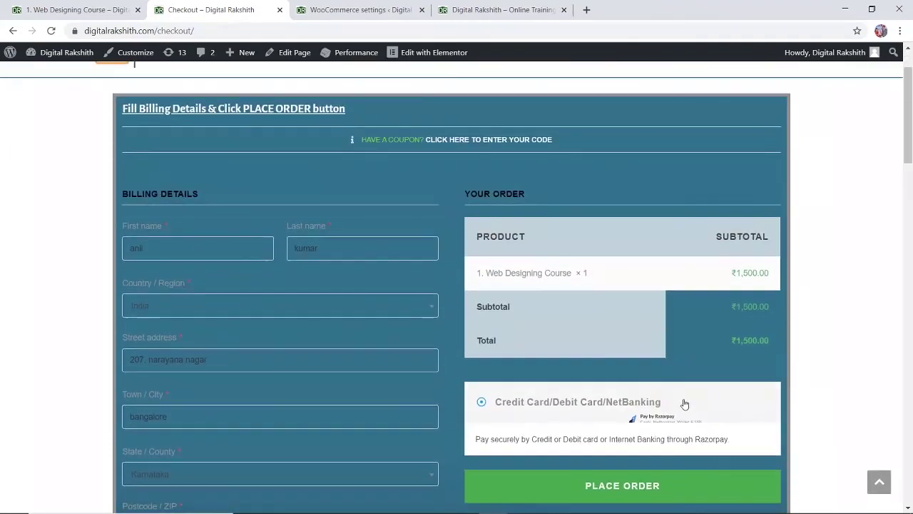
{"action": "scroll", "coordinate": [599, 300], "scroll_direction": "down", "scroll_amount": 2}
{"action": "scroll", "coordinate": [627, 295], "scroll_direction": "up", "scroll_amount": 3}
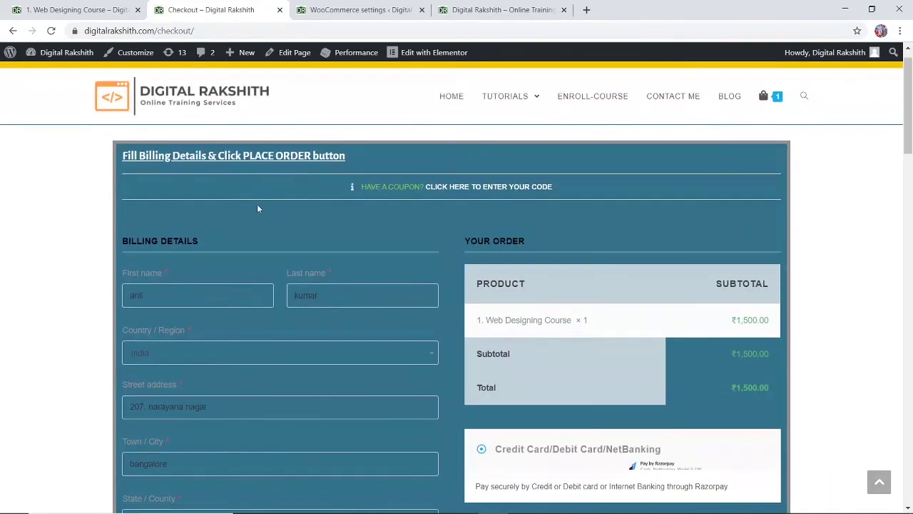
{"action": "scroll", "coordinate": [627, 295], "scroll_direction": "down", "scroll_amount": 2}
{"action": "scroll", "coordinate": [625, 291], "scroll_direction": "up", "scroll_amount": 10}
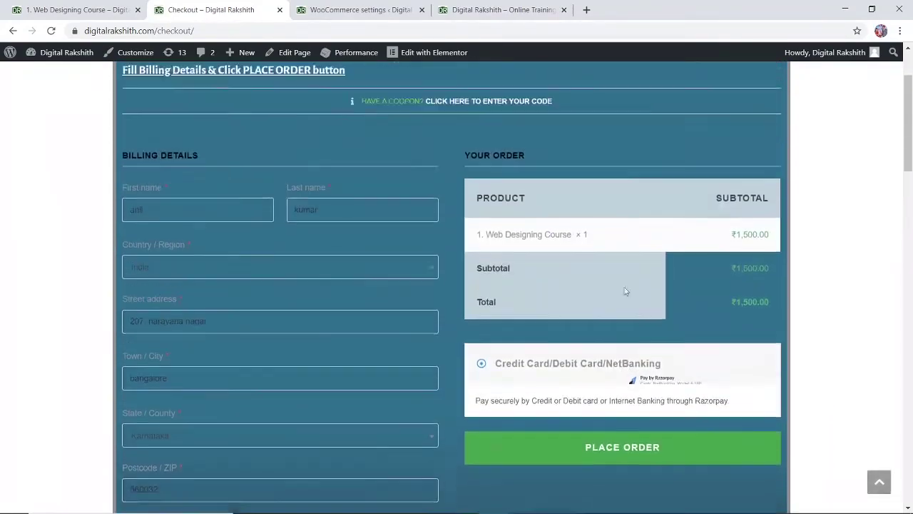
Examine the course listings below the checkout form, and return to the Web Designing Course product page
{"action": "scroll", "coordinate": [623, 291], "scroll_direction": "down", "scroll_amount": 13}
{"action": "scroll", "coordinate": [621, 291], "scroll_direction": "down", "scroll_amount": 3}
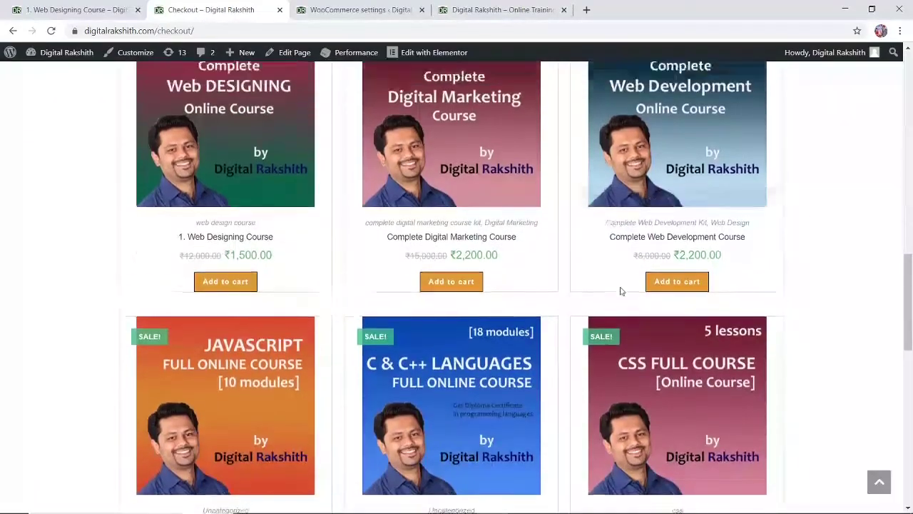
{"action": "scroll", "coordinate": [622, 291], "scroll_direction": "up", "scroll_amount": 2}
{"action": "scroll", "coordinate": [676, 357], "scroll_direction": "down", "scroll_amount": 4}
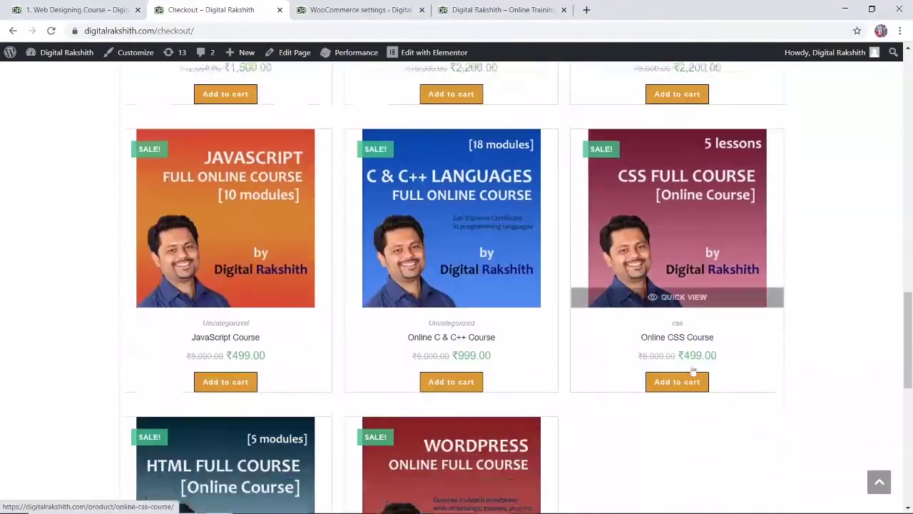
{"action": "scroll", "coordinate": [681, 360], "scroll_direction": "up", "scroll_amount": 2}
{"action": "scroll", "coordinate": [688, 368], "scroll_direction": "down", "scroll_amount": 5}
{"action": "scroll", "coordinate": [691, 369], "scroll_direction": "up", "scroll_amount": 2}
{"action": "scroll", "coordinate": [691, 369], "scroll_direction": "up", "scroll_amount": 12}
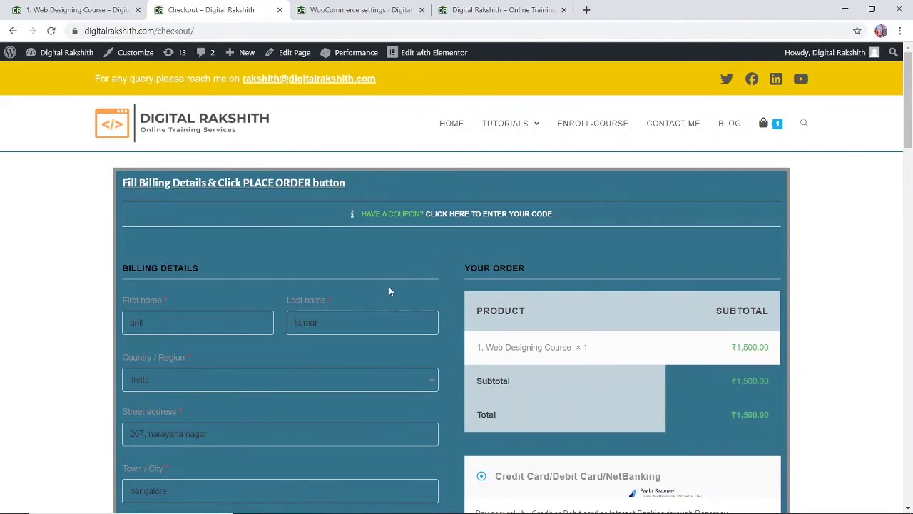
{"action": "left_click", "coordinate": [13, 31]}
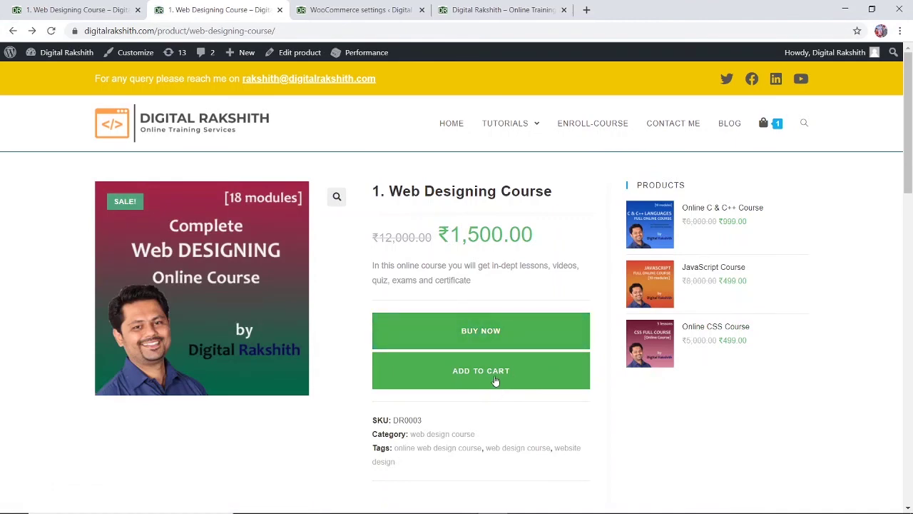
Review the Buy Now and Add to Cart buttons in the responsive preview of the Web Designing Course page
{"action": "left_click", "coordinate": [117, 12]}
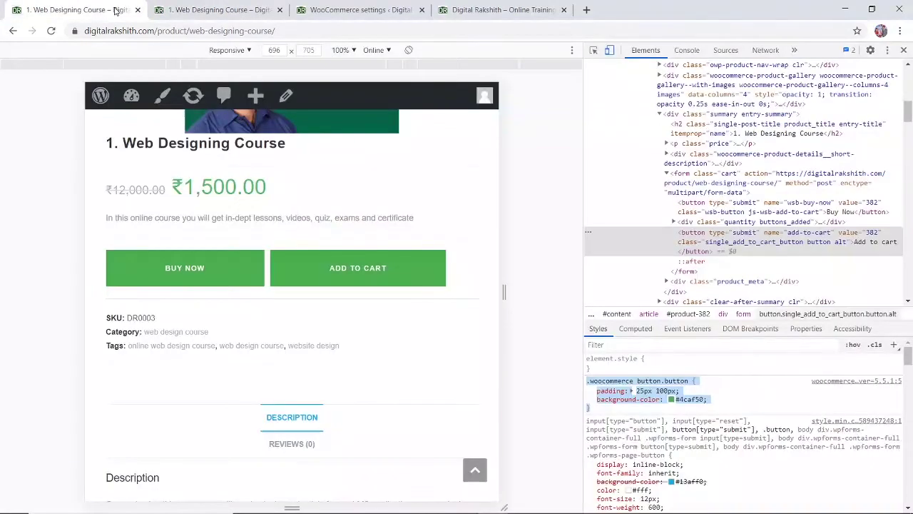
{"action": "scroll", "coordinate": [459, 275], "scroll_direction": "up", "scroll_amount": 2}
{"action": "scroll", "coordinate": [458, 275], "scroll_direction": "up", "scroll_amount": 2}
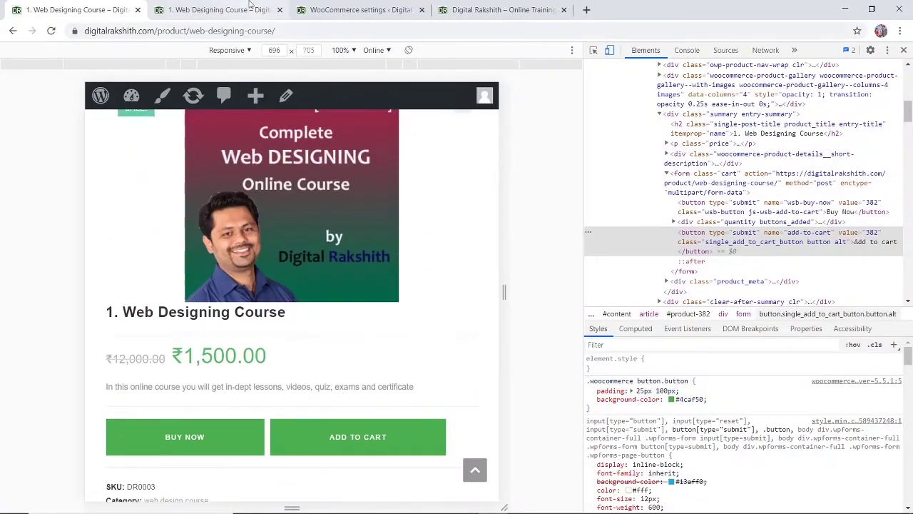
{"action": "scroll", "coordinate": [336, 221], "scroll_direction": "down", "scroll_amount": 5}
{"action": "scroll", "coordinate": [337, 221], "scroll_direction": "up", "scroll_amount": 4}
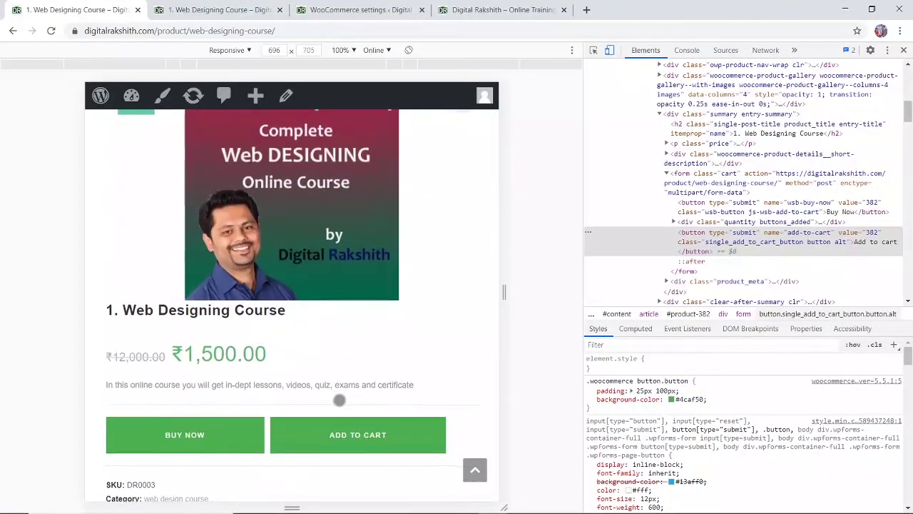
{"action": "scroll", "coordinate": [338, 385], "scroll_direction": "down", "scroll_amount": 2}
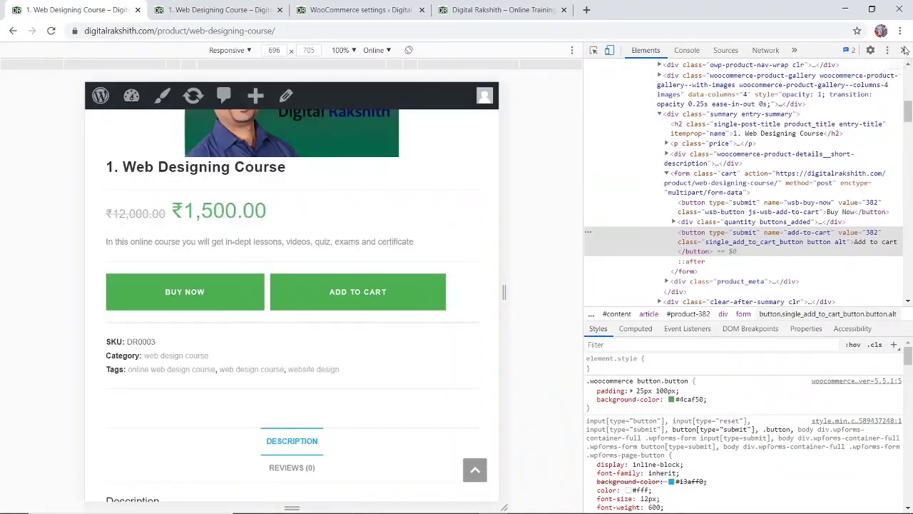
Close the developer tools, inspect the product page again, and go back to the copy with full-width buttons
{"action": "left_click", "coordinate": [904, 50]}
{"action": "right_click", "coordinate": [658, 267]}
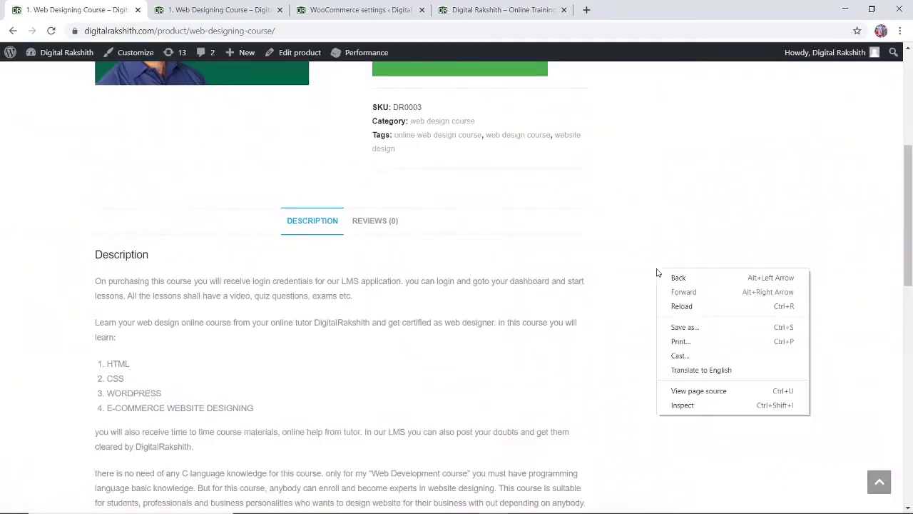
{"action": "left_click", "coordinate": [697, 405]}
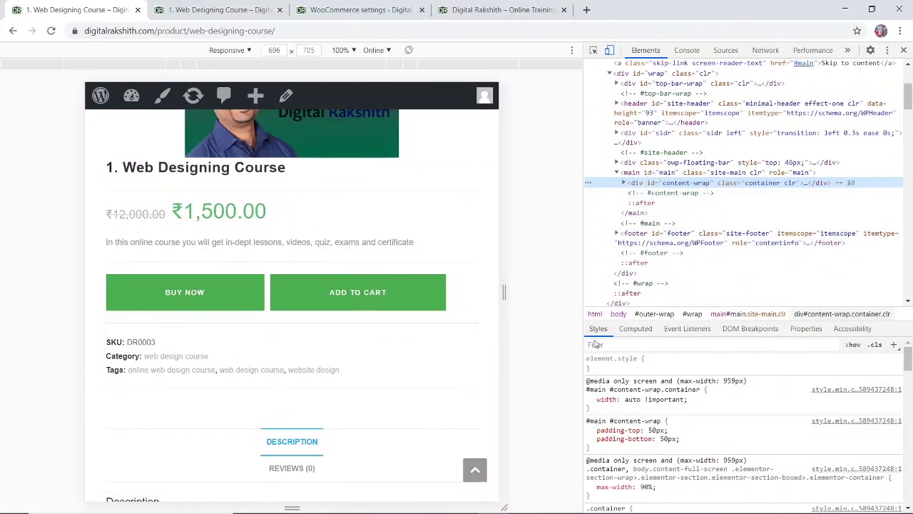
{"action": "left_click", "coordinate": [221, 10]}
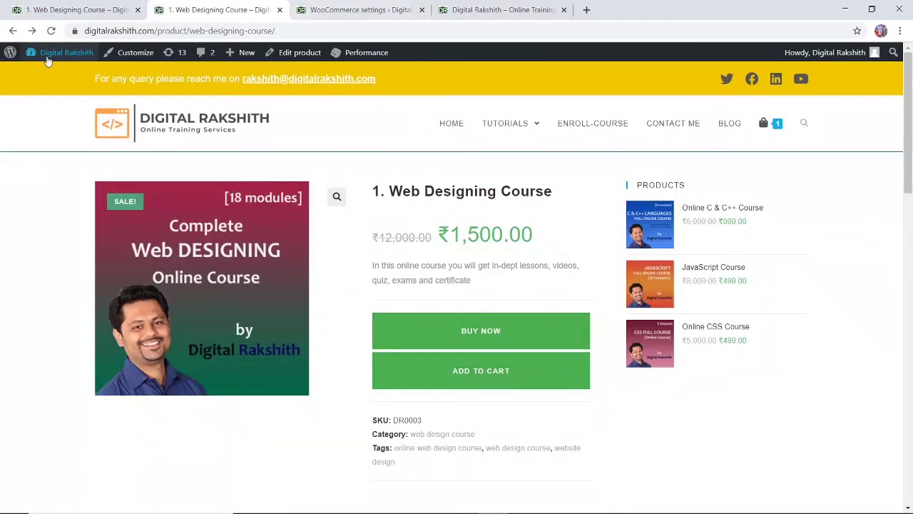